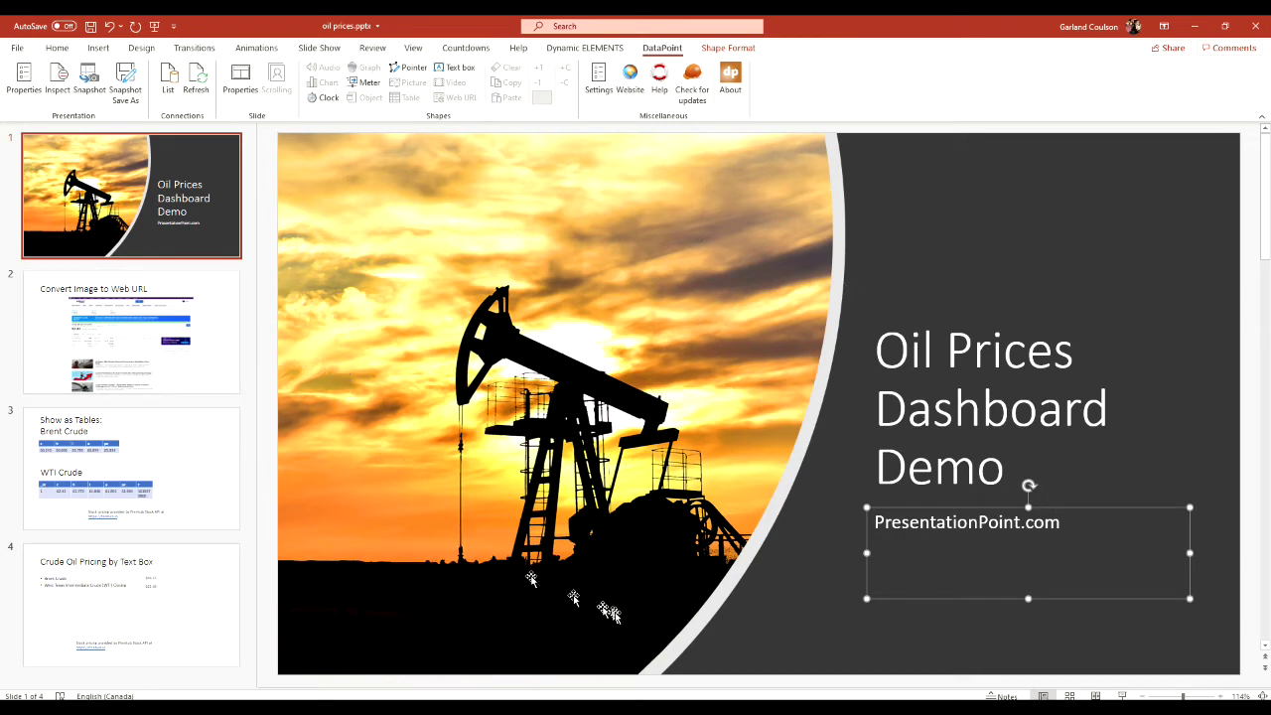
Step: View the Yahoo Finance crude oil quote page in the browser, and return to the presentation's Convert Image to Web URL slide
key(alt+Tab)
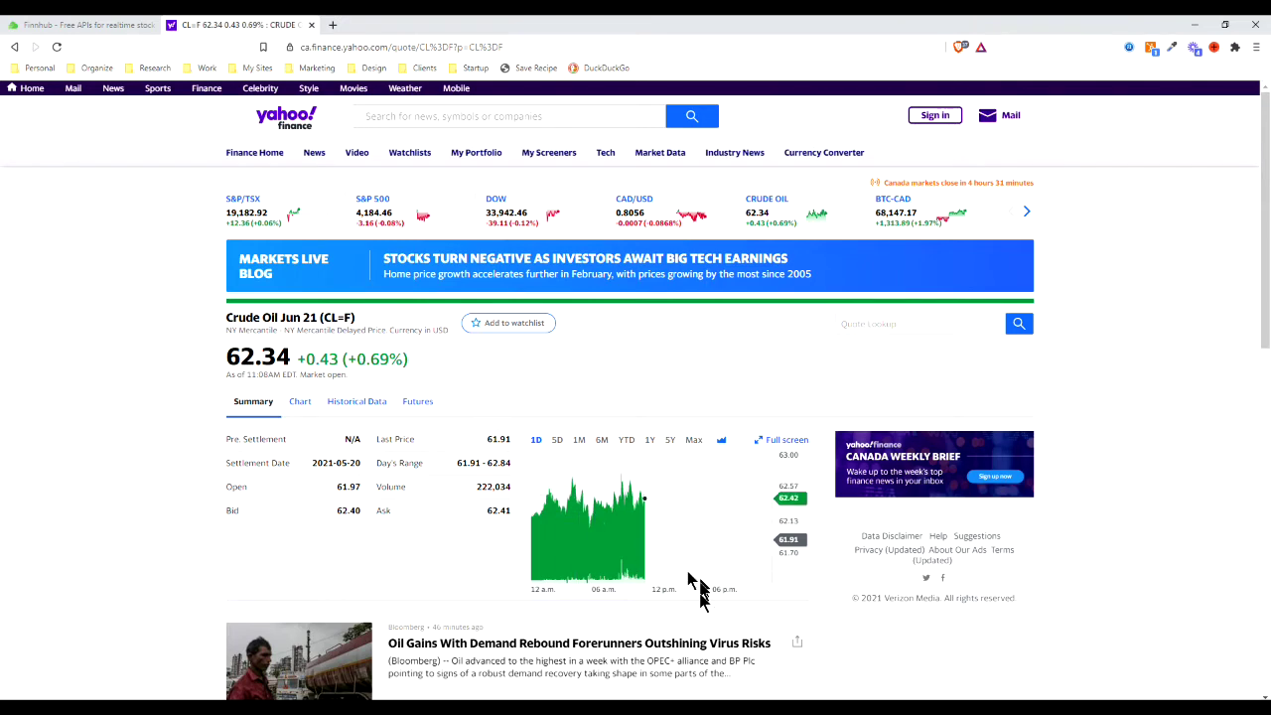
key(alt+Tab)
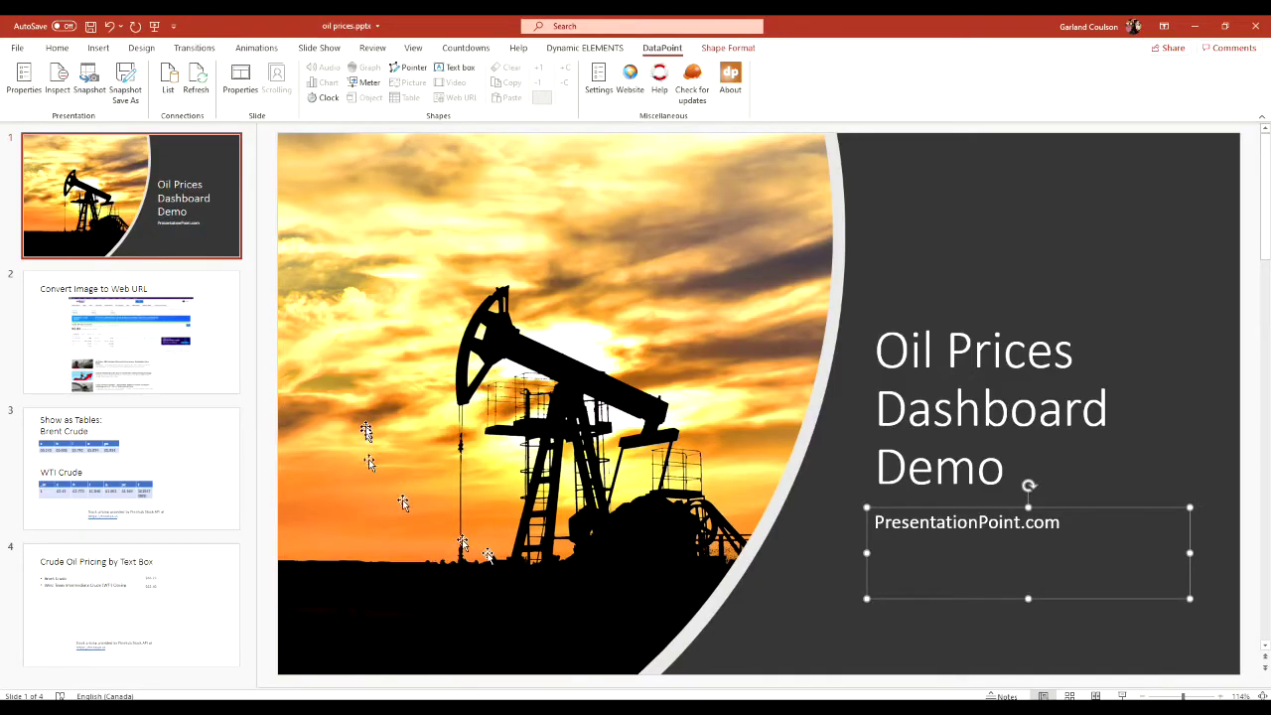
click(167, 375)
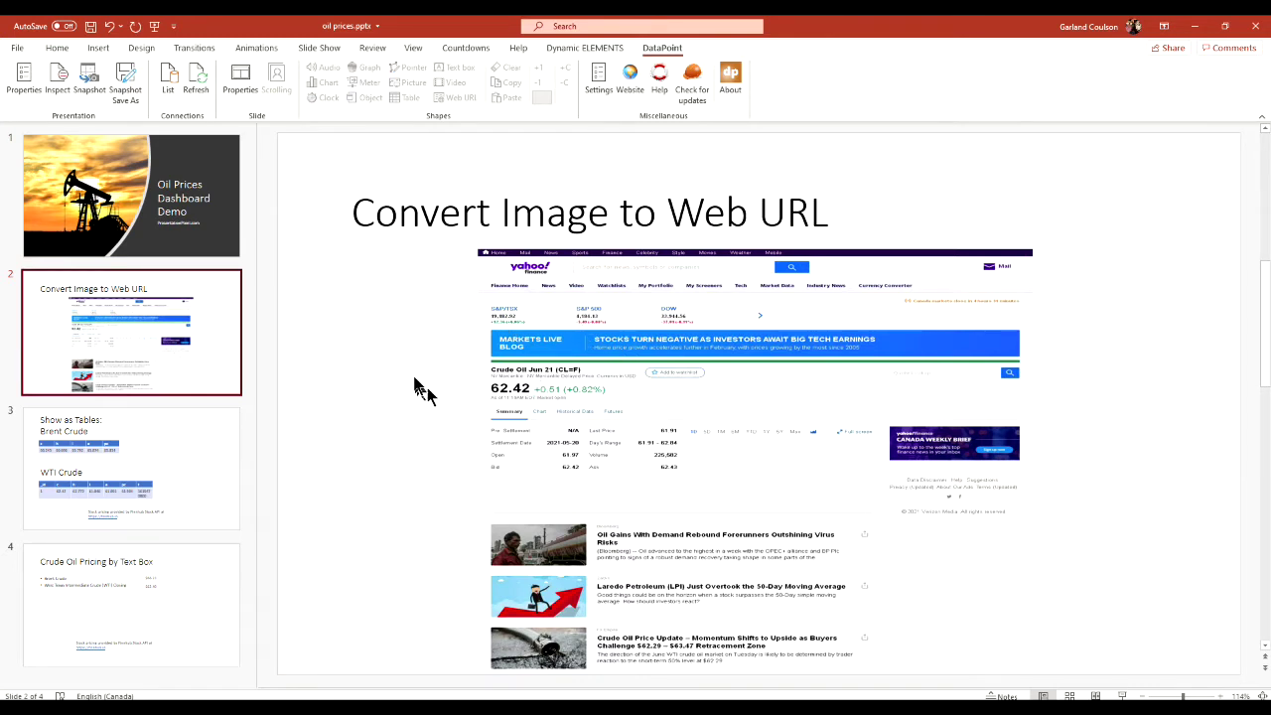
Step: Review the DataPoint Web URL settings of the Yahoo Finance picture, including its website address and refresh rate, and accept them
click(98, 49)
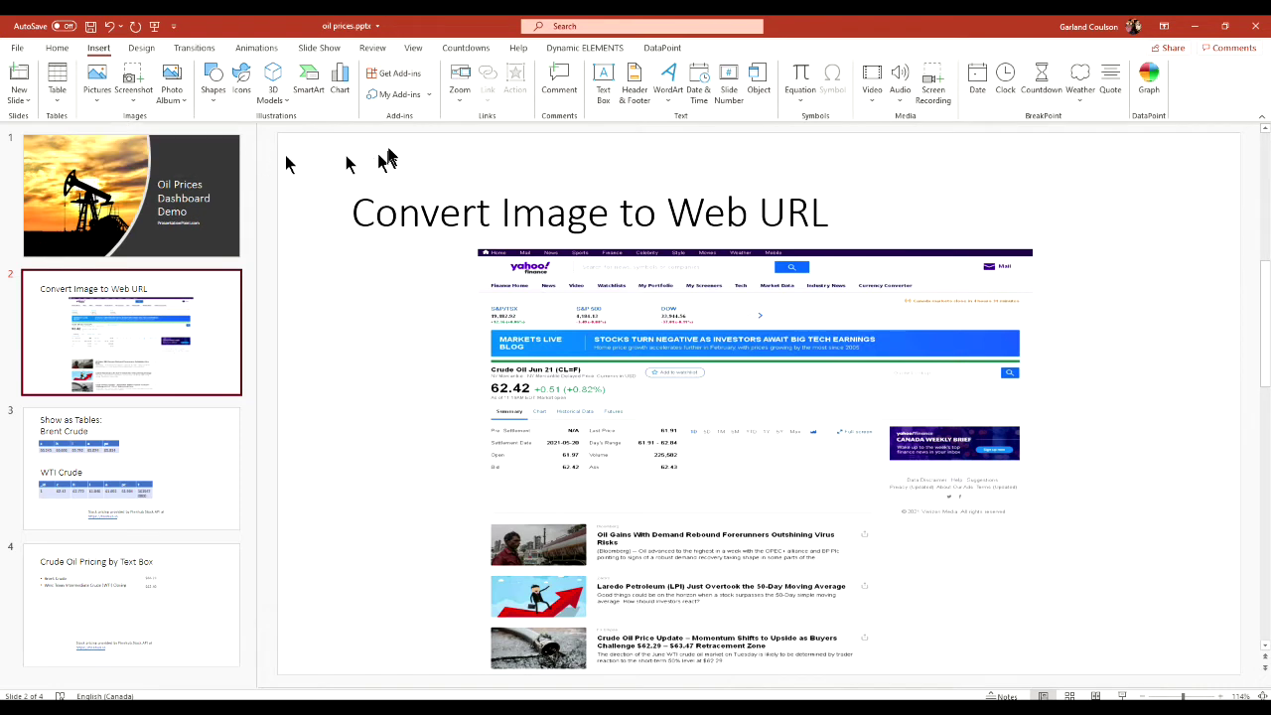
click(716, 308)
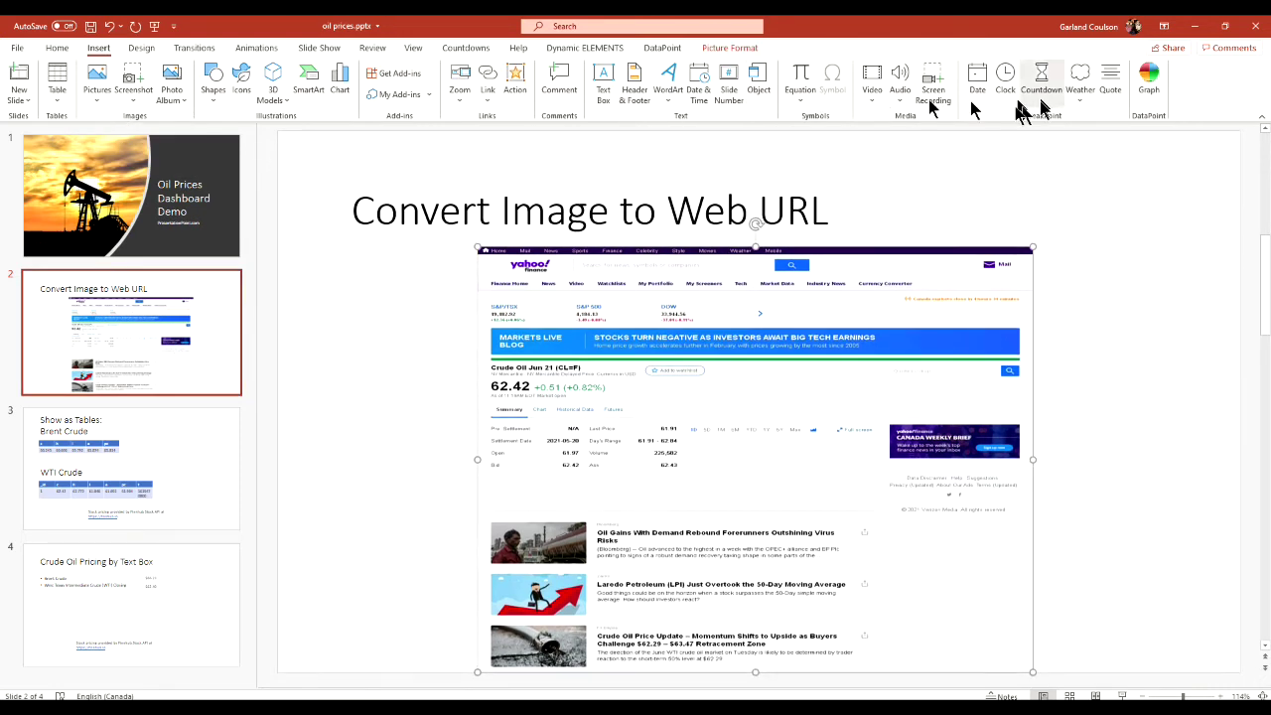
click(661, 48)
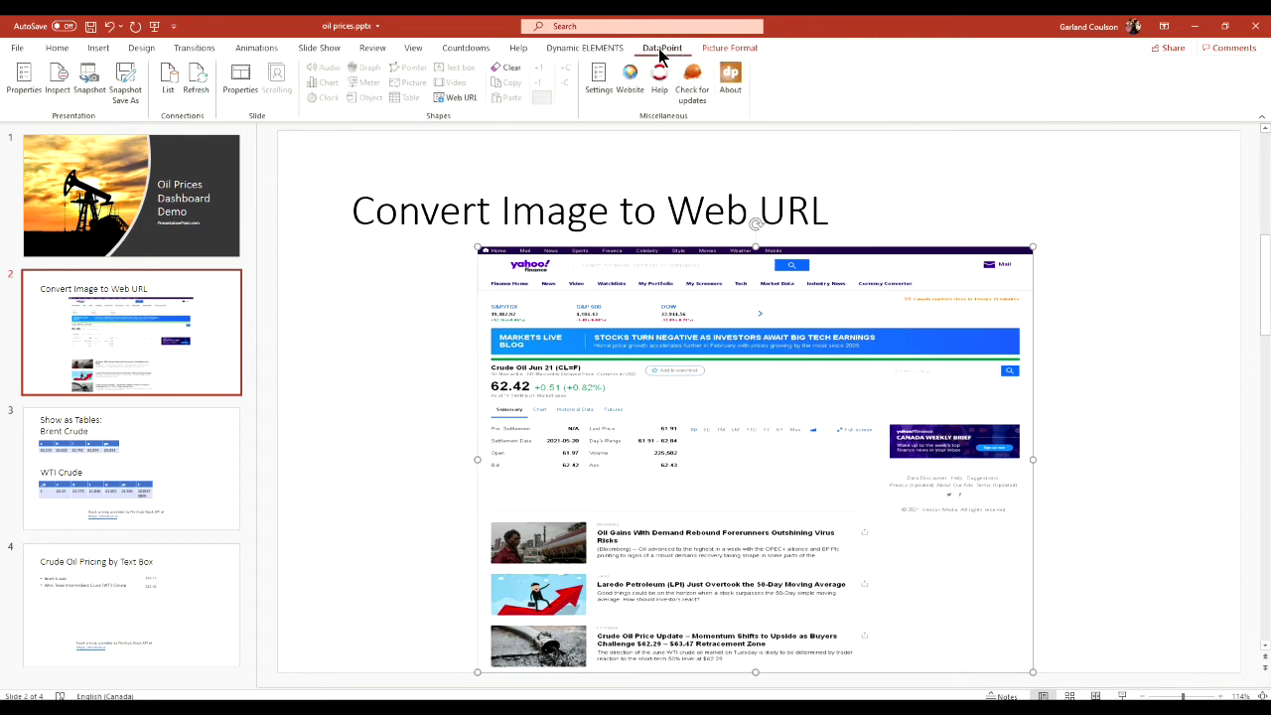
click(449, 99)
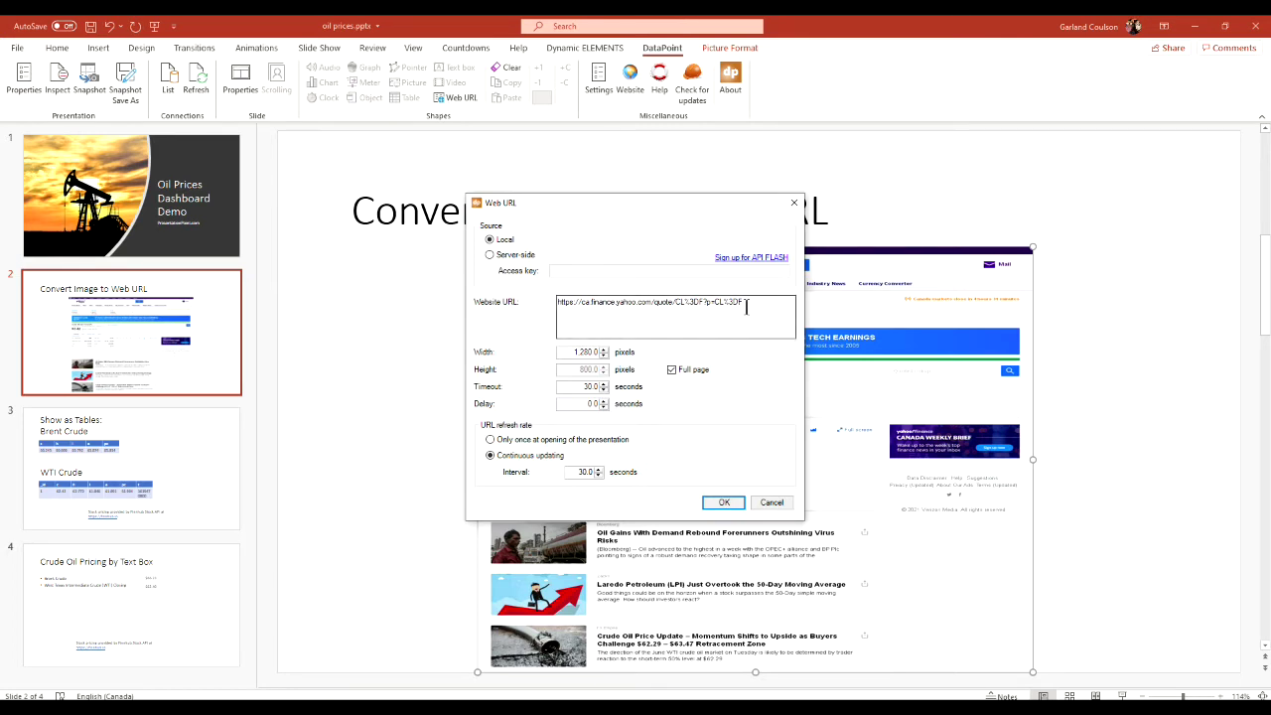
drag(746, 304, 552, 320)
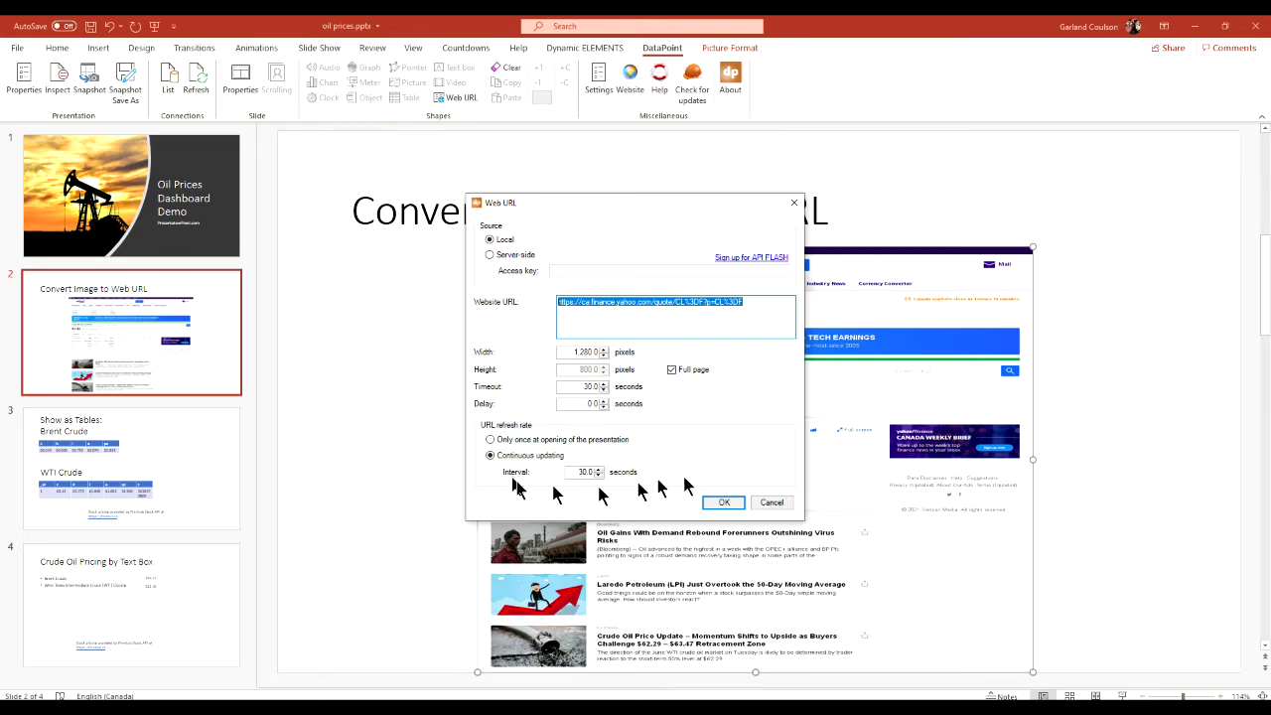
click(722, 501)
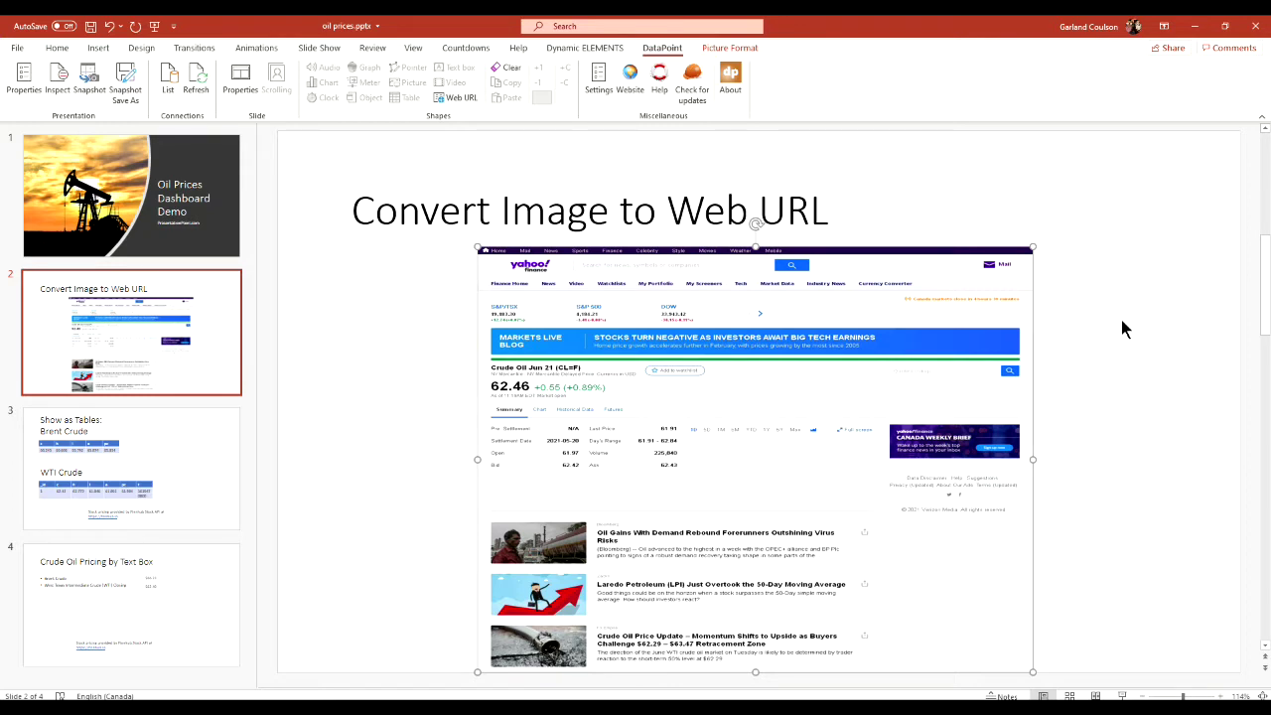
click(730, 212)
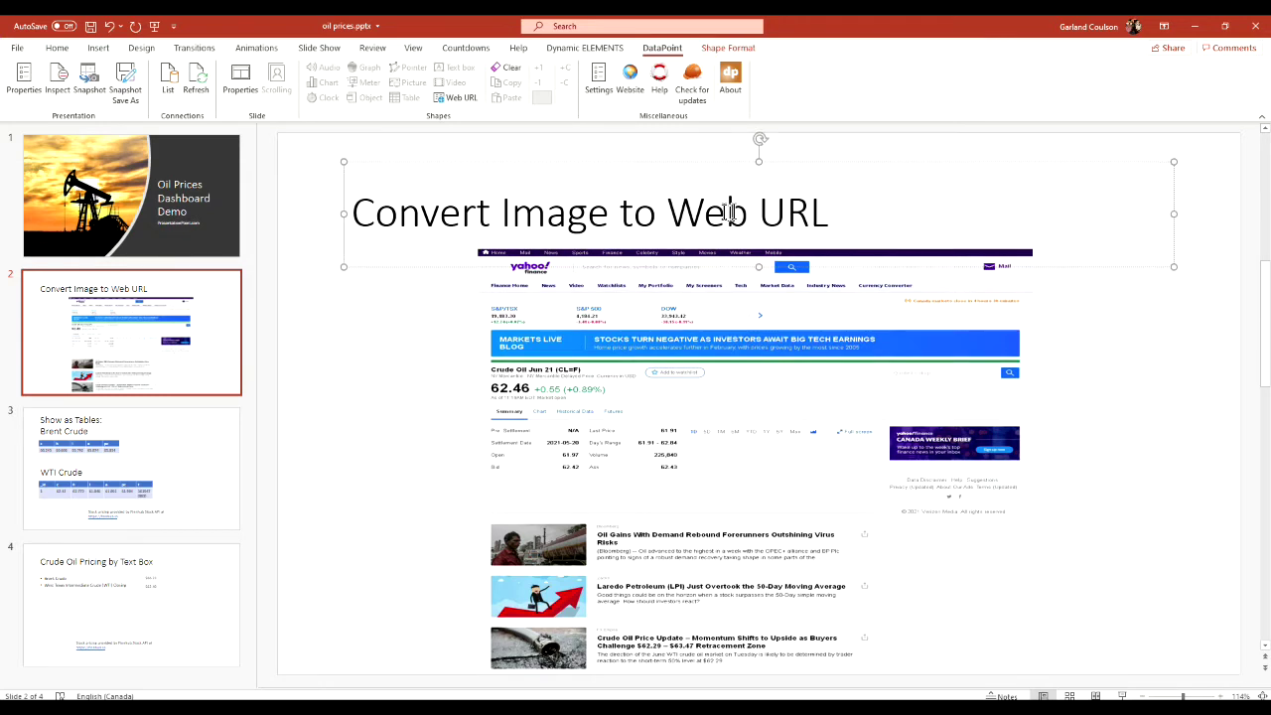
click(547, 291)
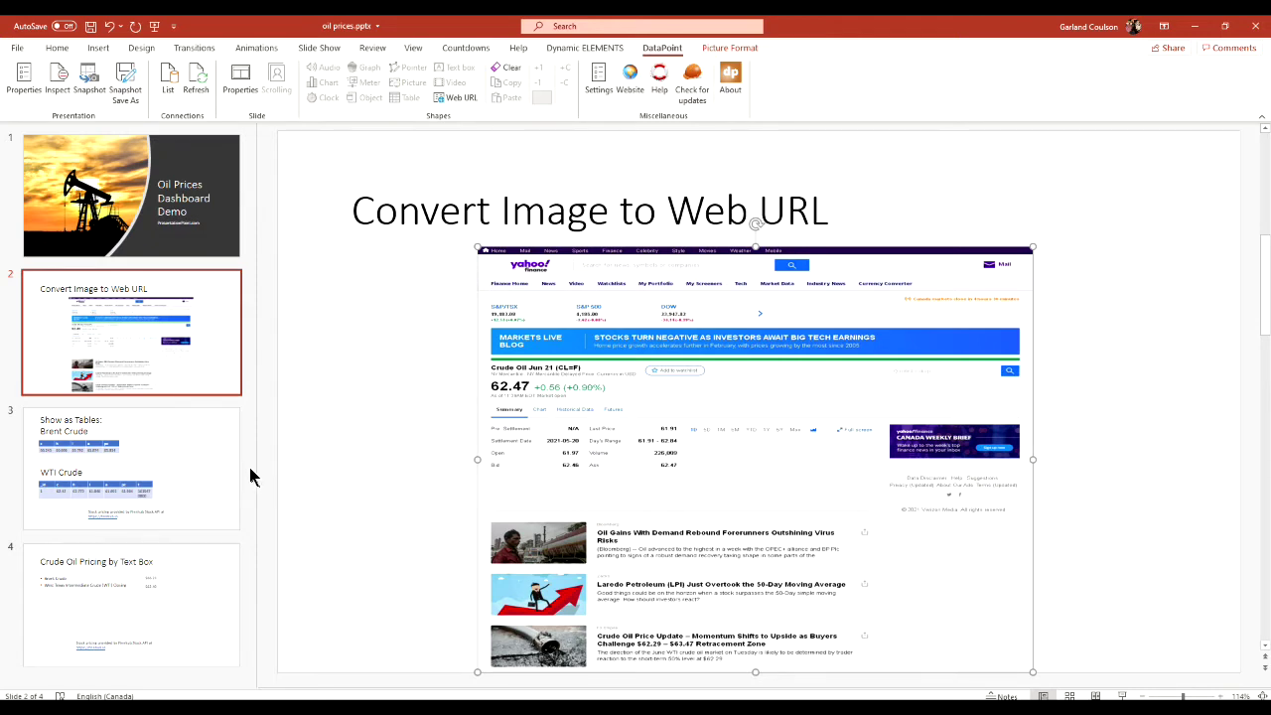
Step: Go to the Show as Tables slide, view the Finnhub Stock API home page in the browser, and return to PowerPoint
click(195, 459)
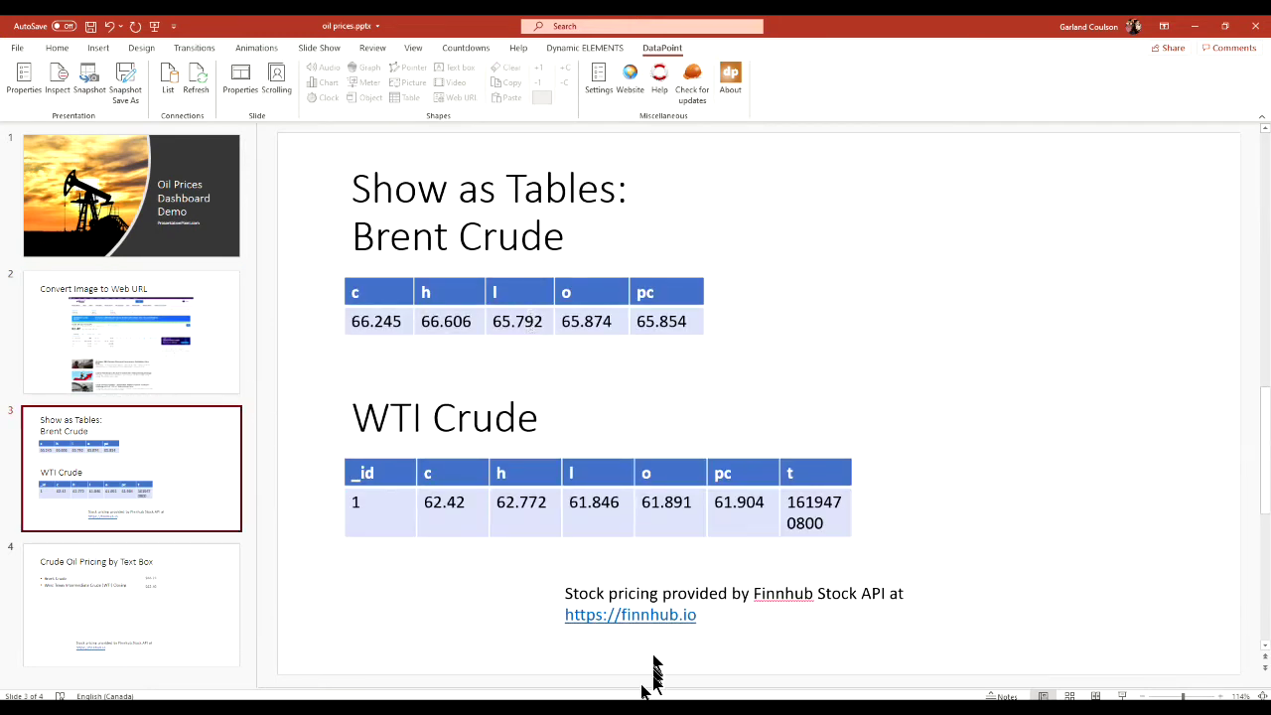
key(alt+Tab)
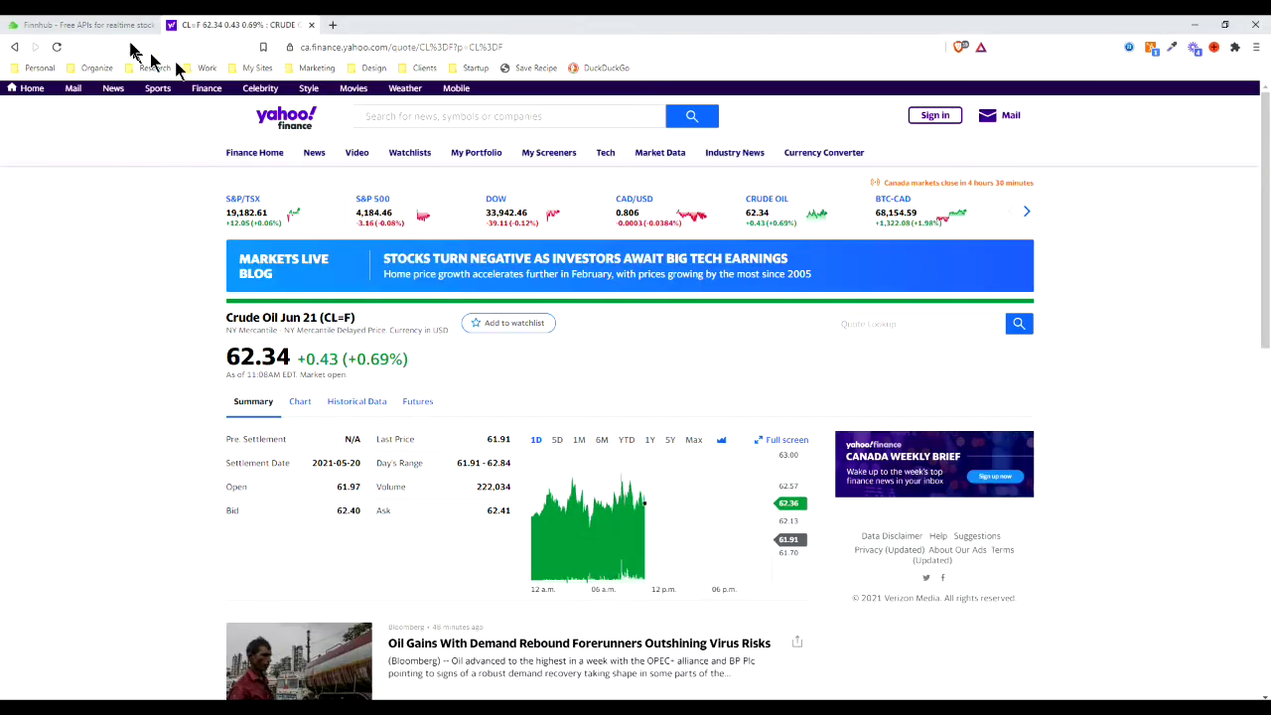
click(111, 26)
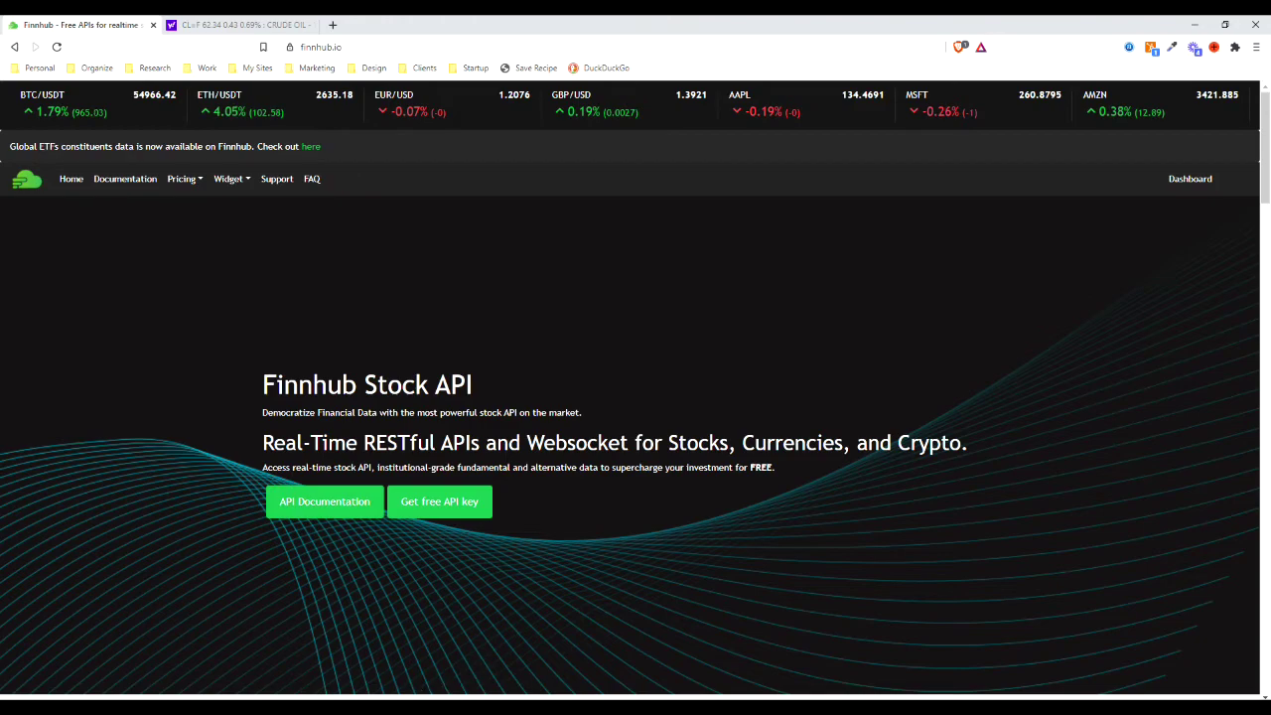
click(668, 708)
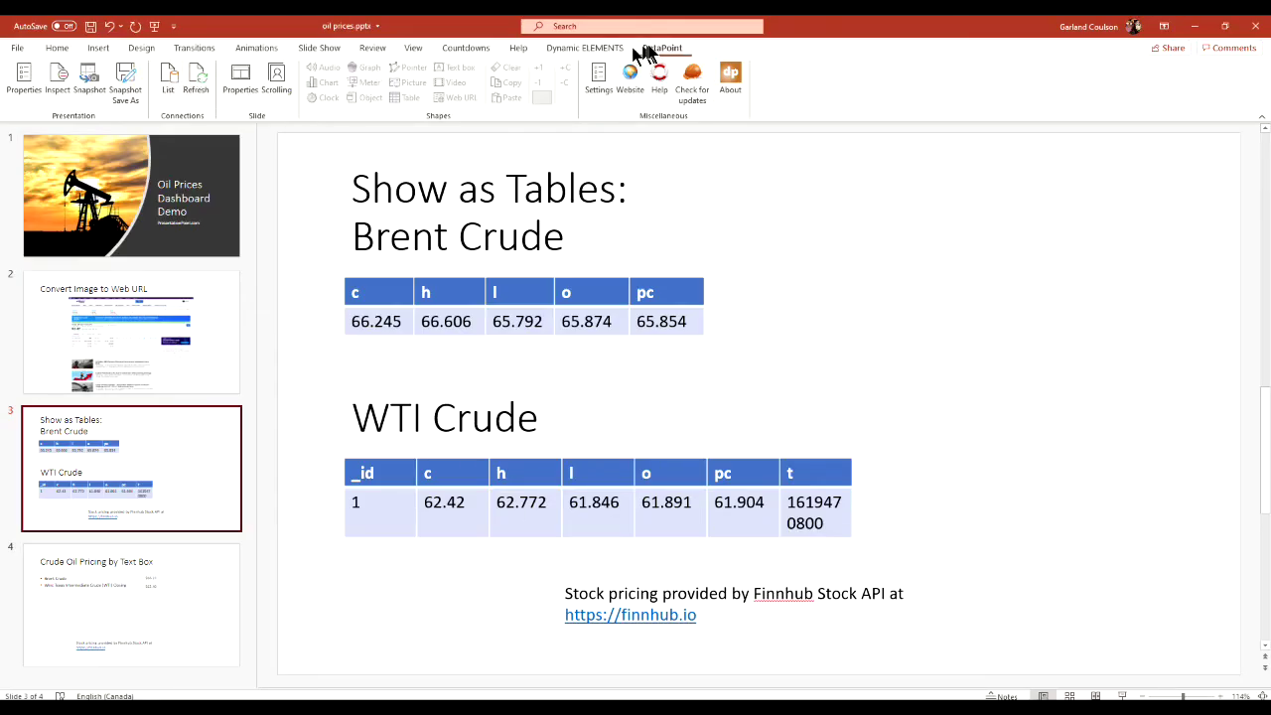
Step: Examine the FinnHub Brent Crude and FinnHub WTI Crude JSON connections, previewing the WTI pricing query, and cancel the connections list
click(170, 84)
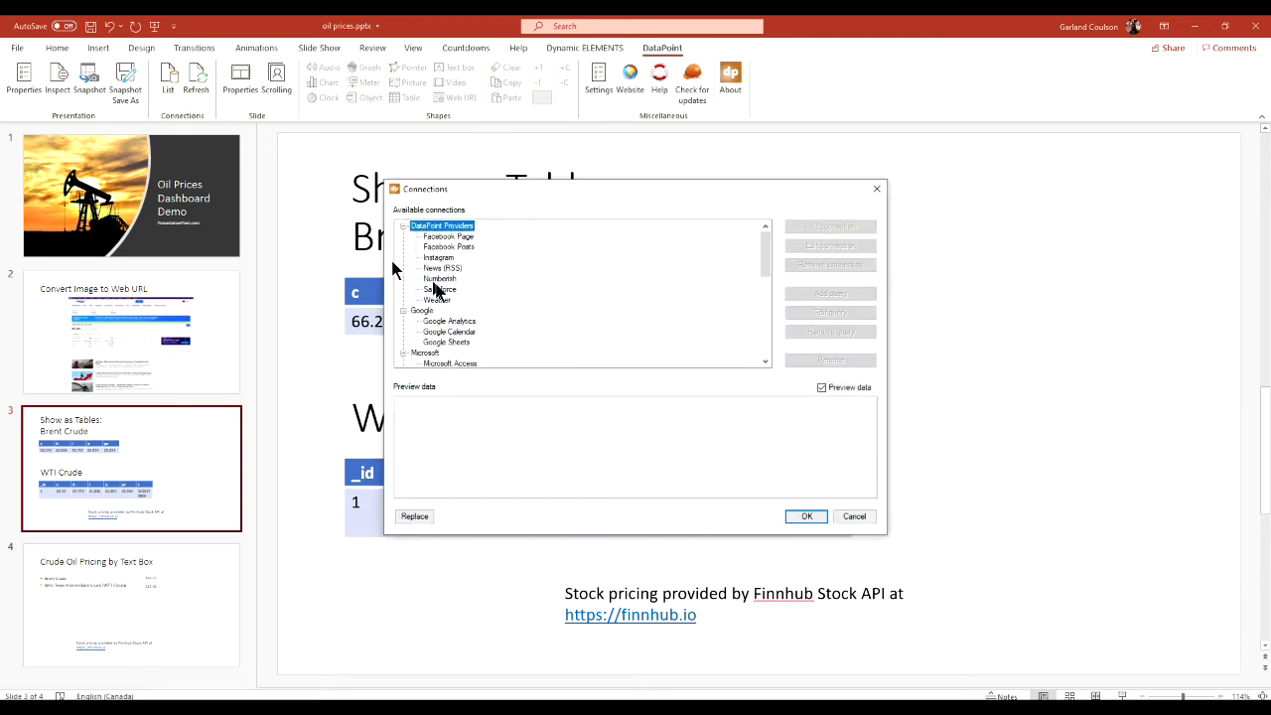
scroll(494, 319, down, 10)
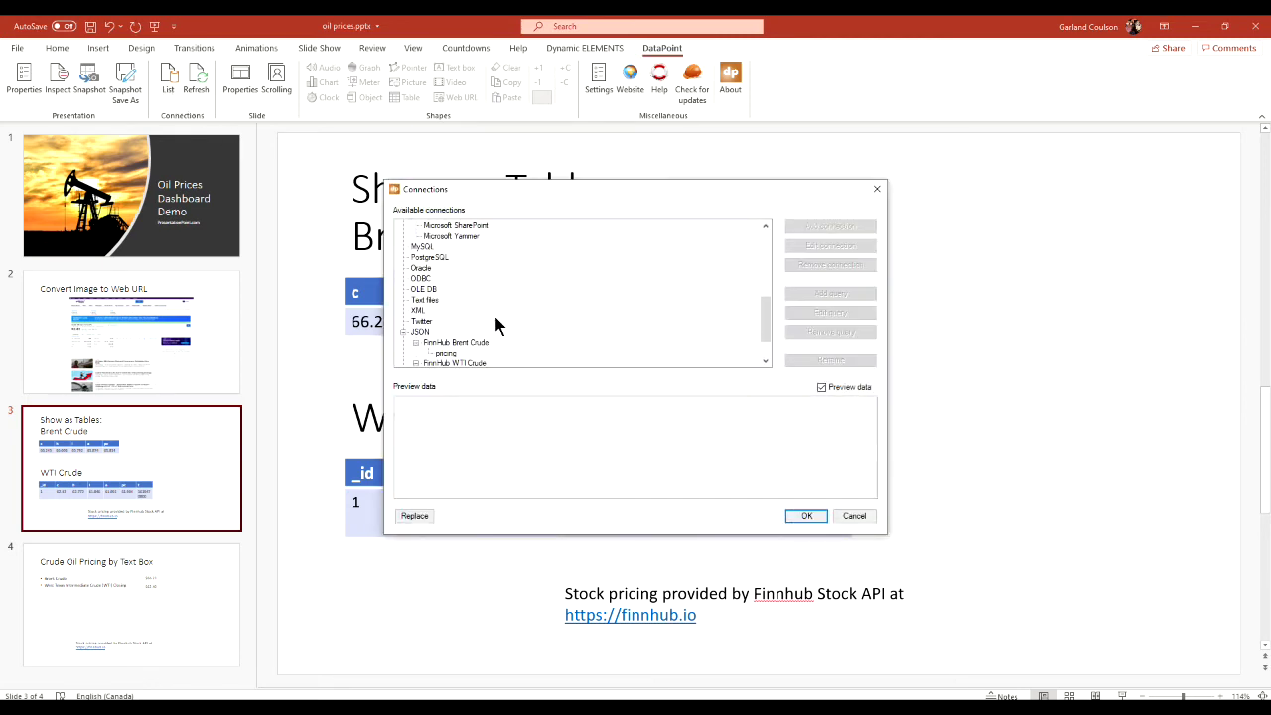
scroll(496, 320, down, 2)
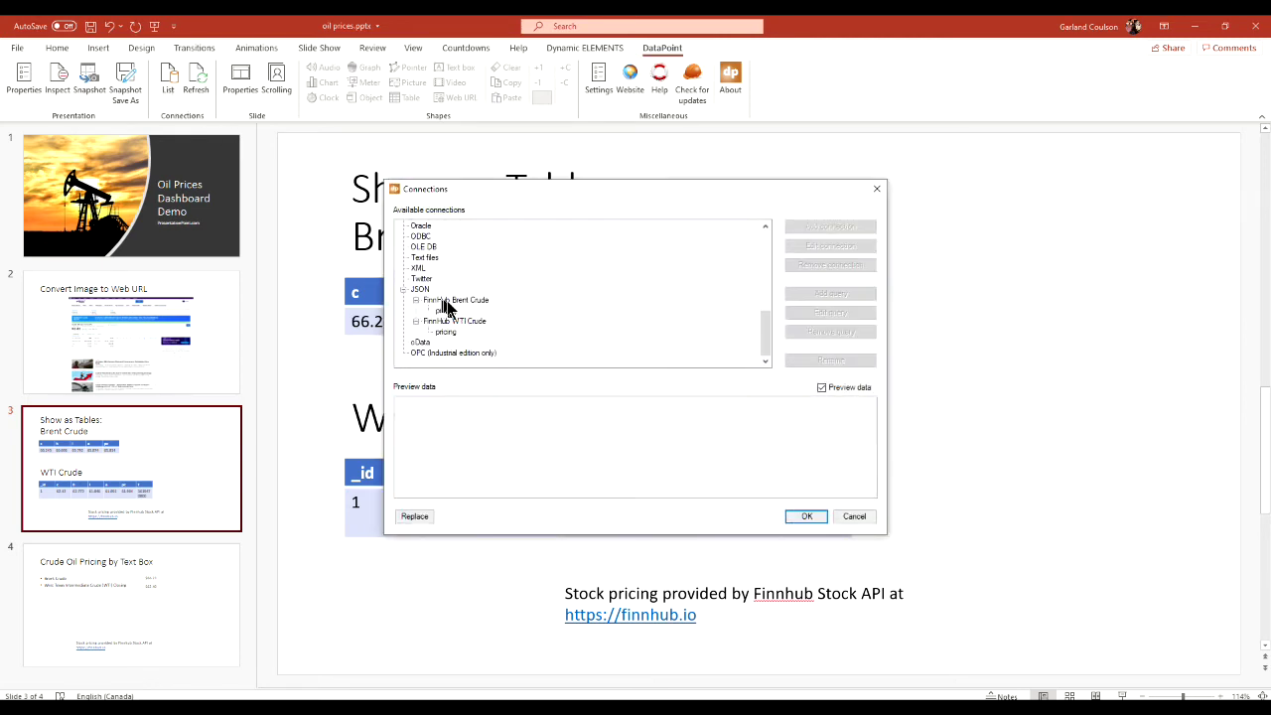
click(447, 301)
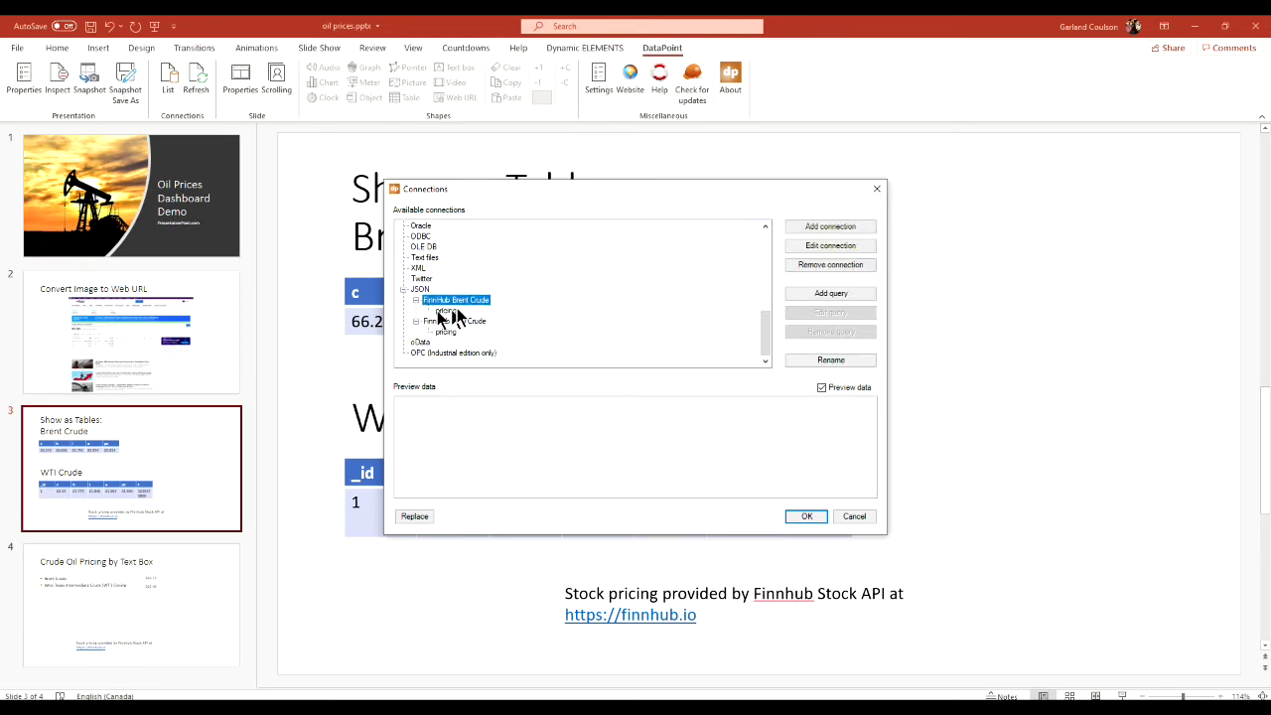
click(447, 331)
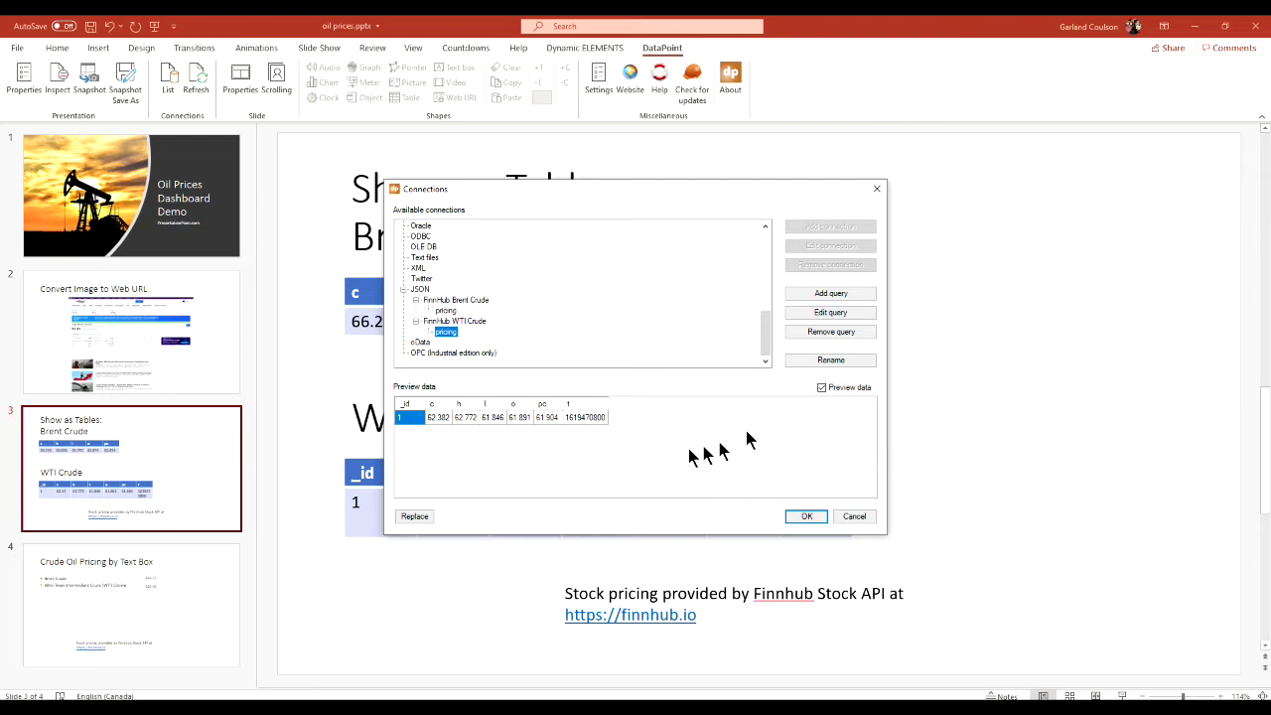
click(846, 514)
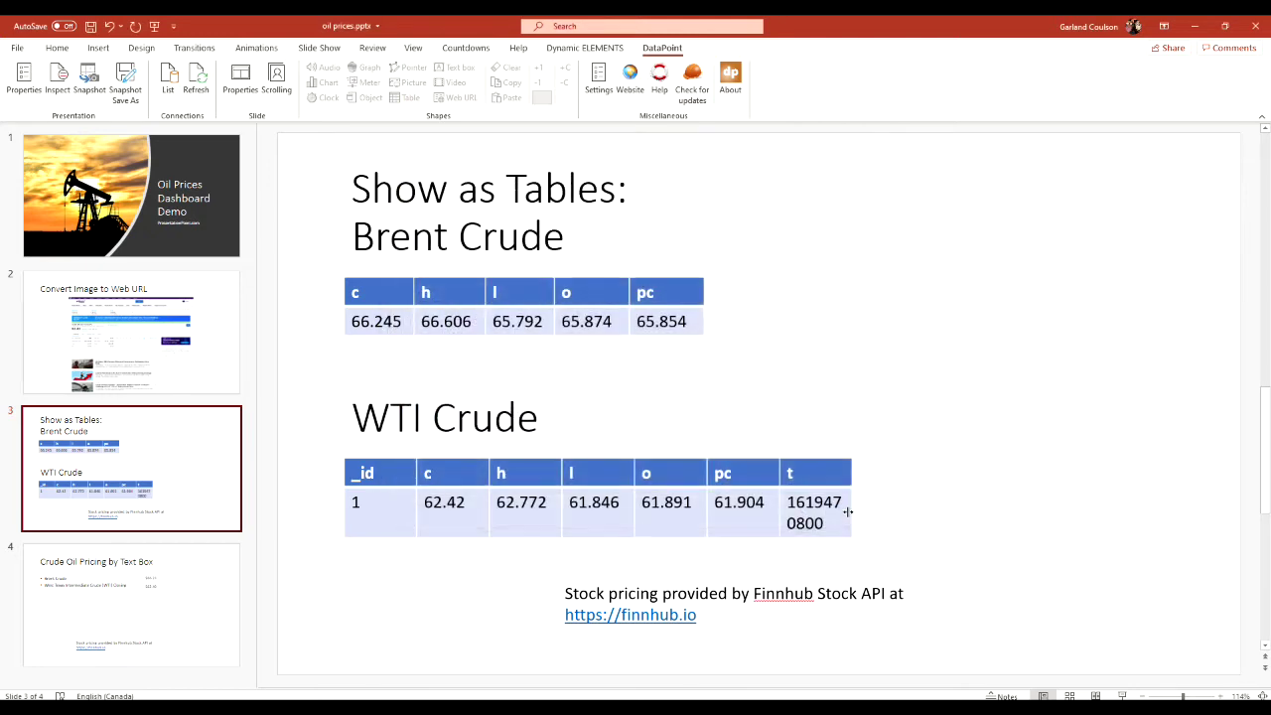
Step: Link the WTI Crude table to the FinnHub WTI Crude pricing connection and accept its table settings
click(473, 480)
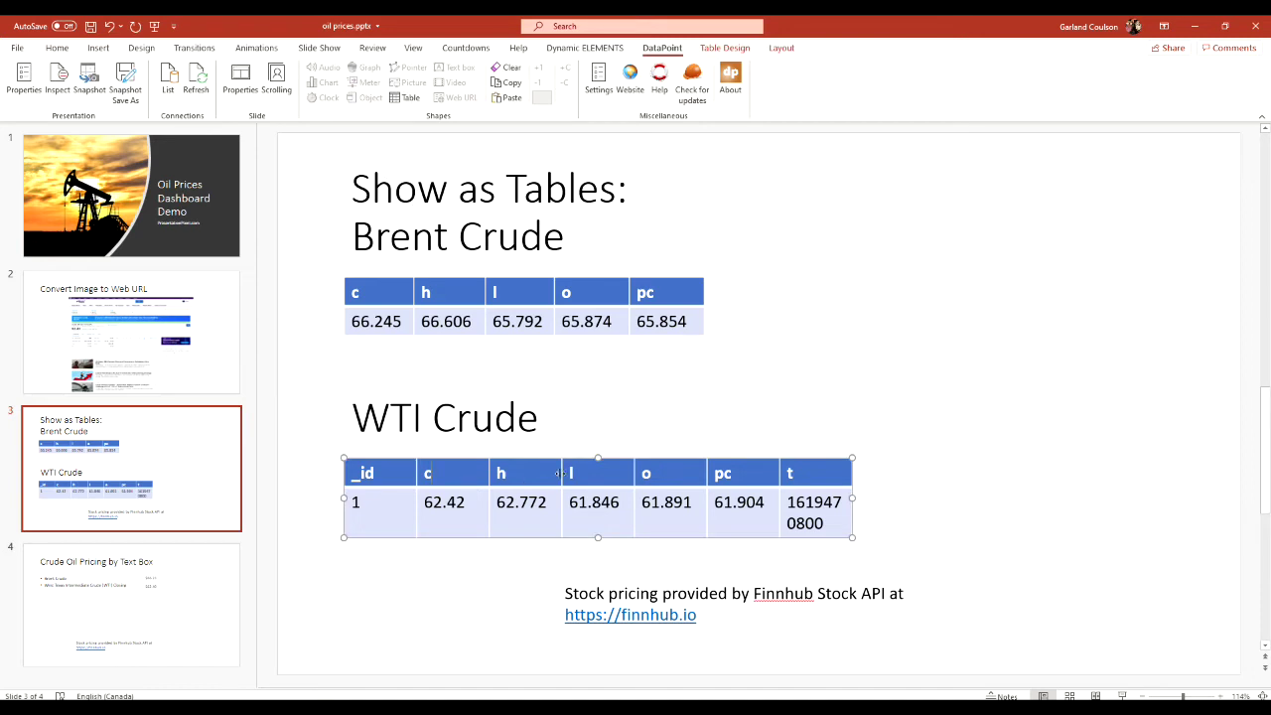
click(399, 96)
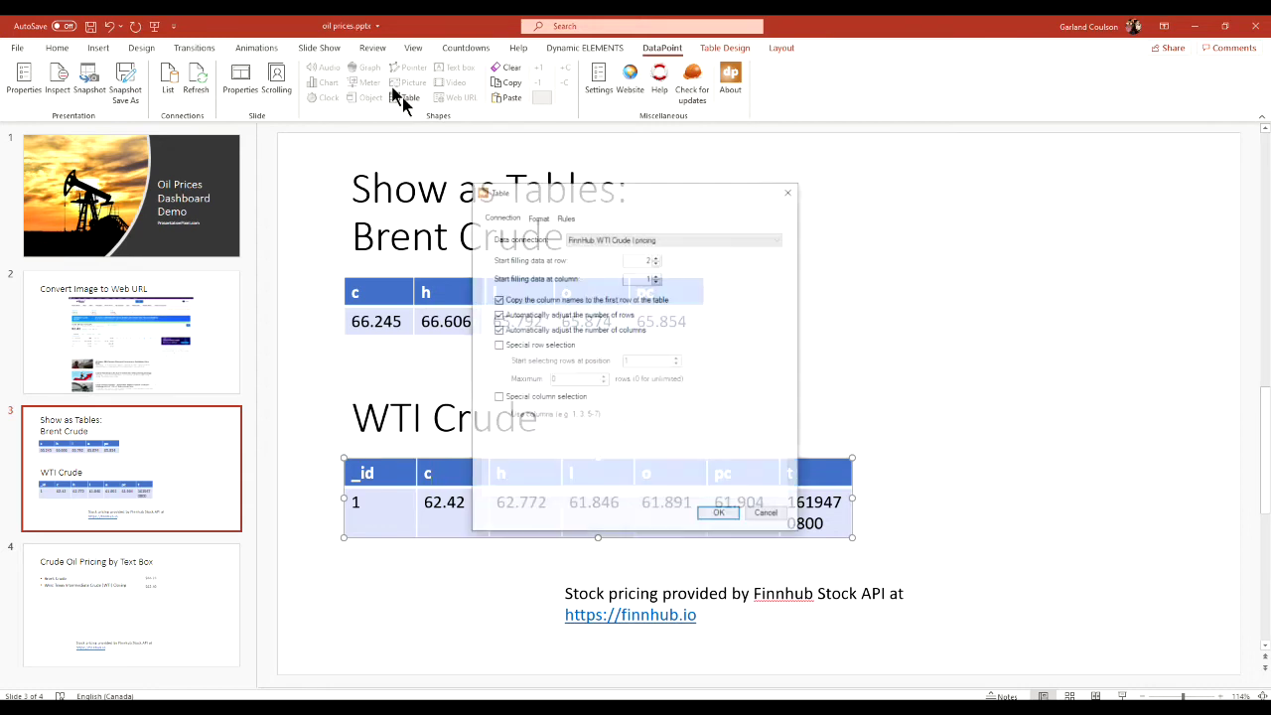
click(613, 238)
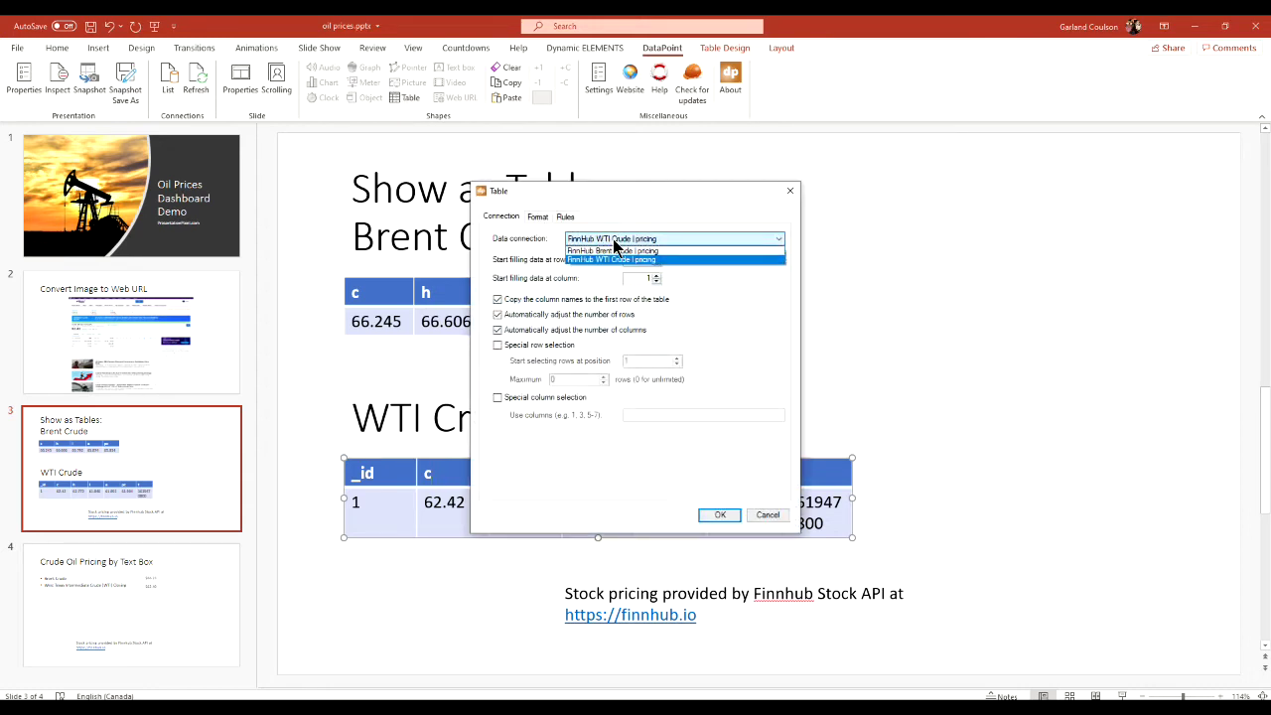
click(636, 258)
click(656, 258)
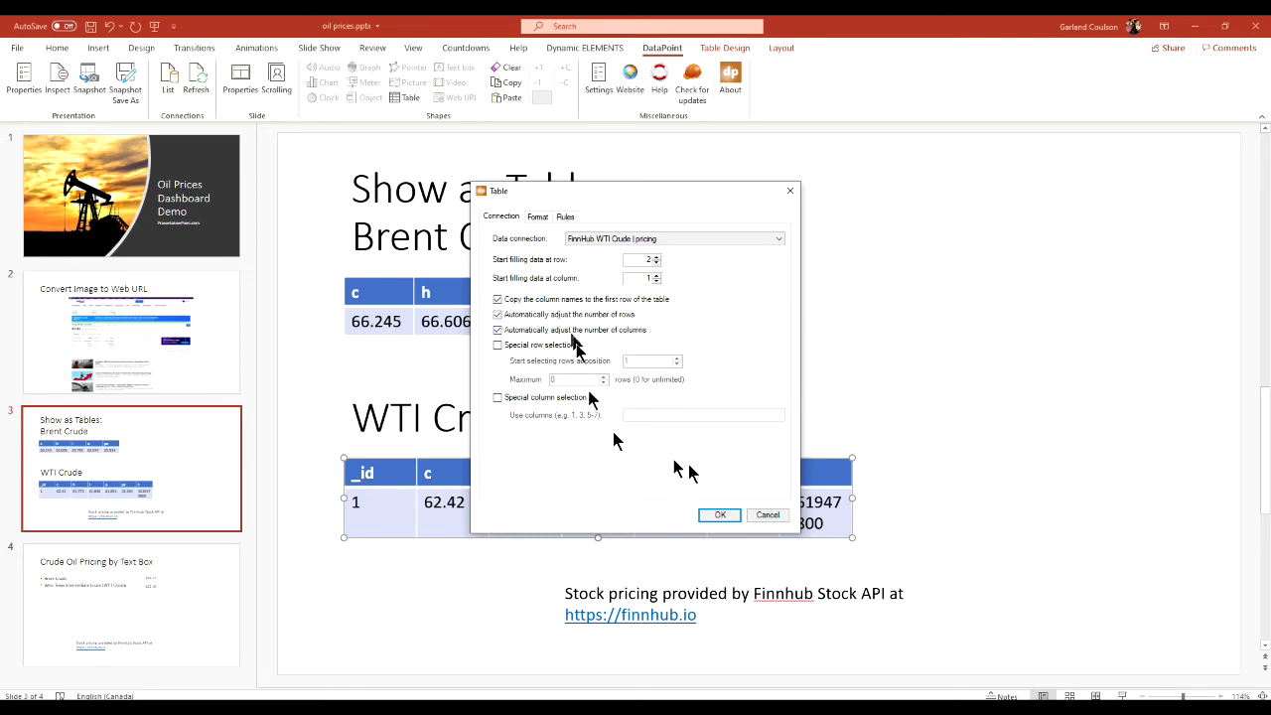
click(722, 515)
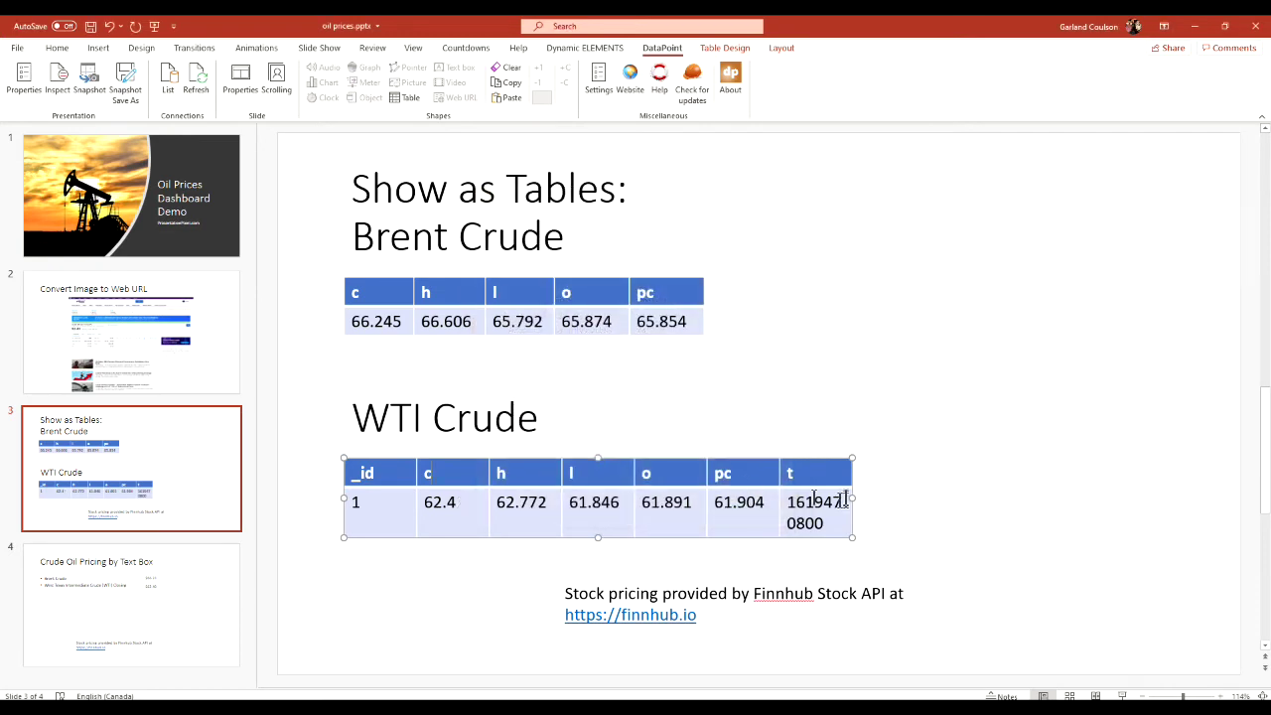
double_click(382, 474)
click(355, 473)
Step: Review the Brent Crude table's DataPoint settings, including its special column selection, and accept them
click(595, 288)
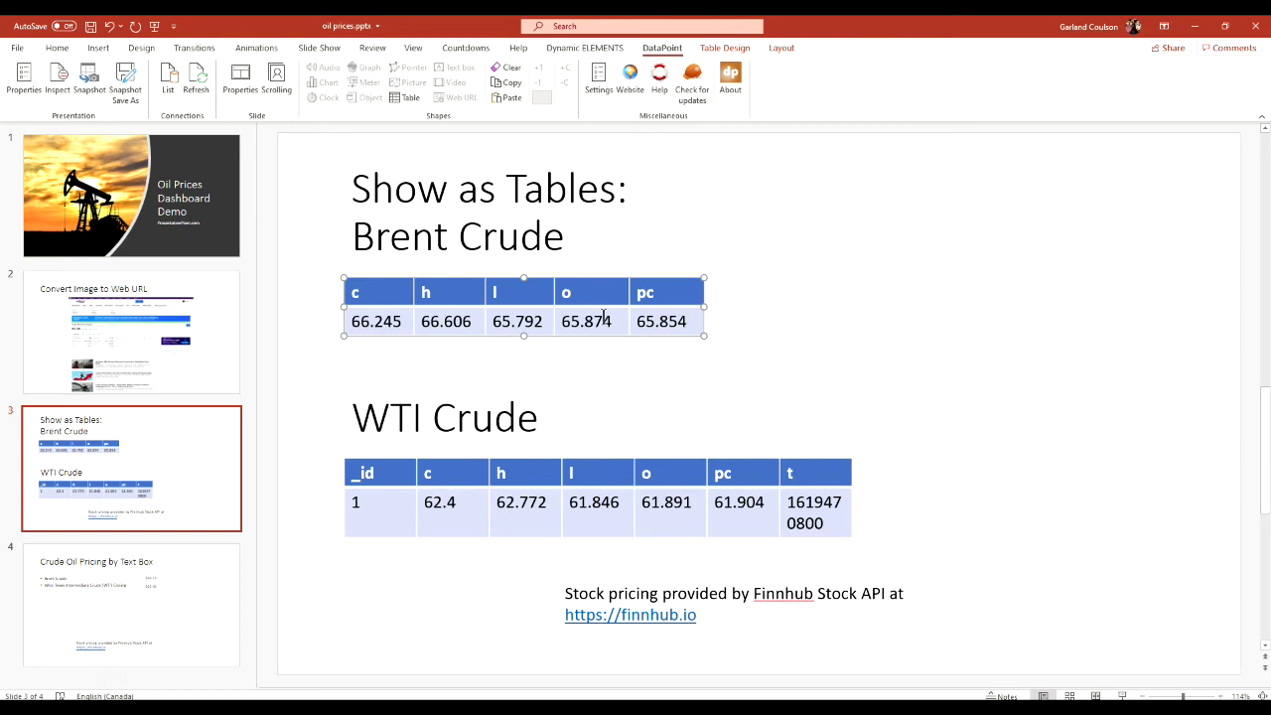
click(405, 98)
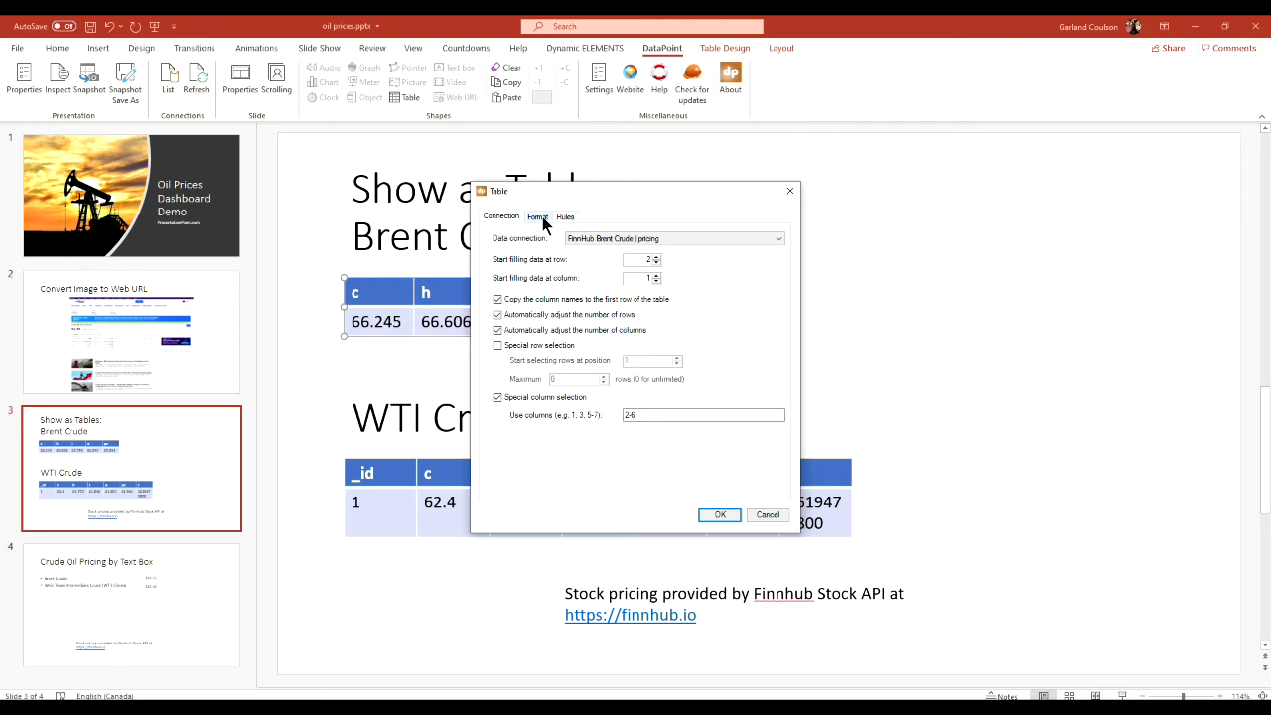
click(636, 416)
drag(635, 416, 606, 416)
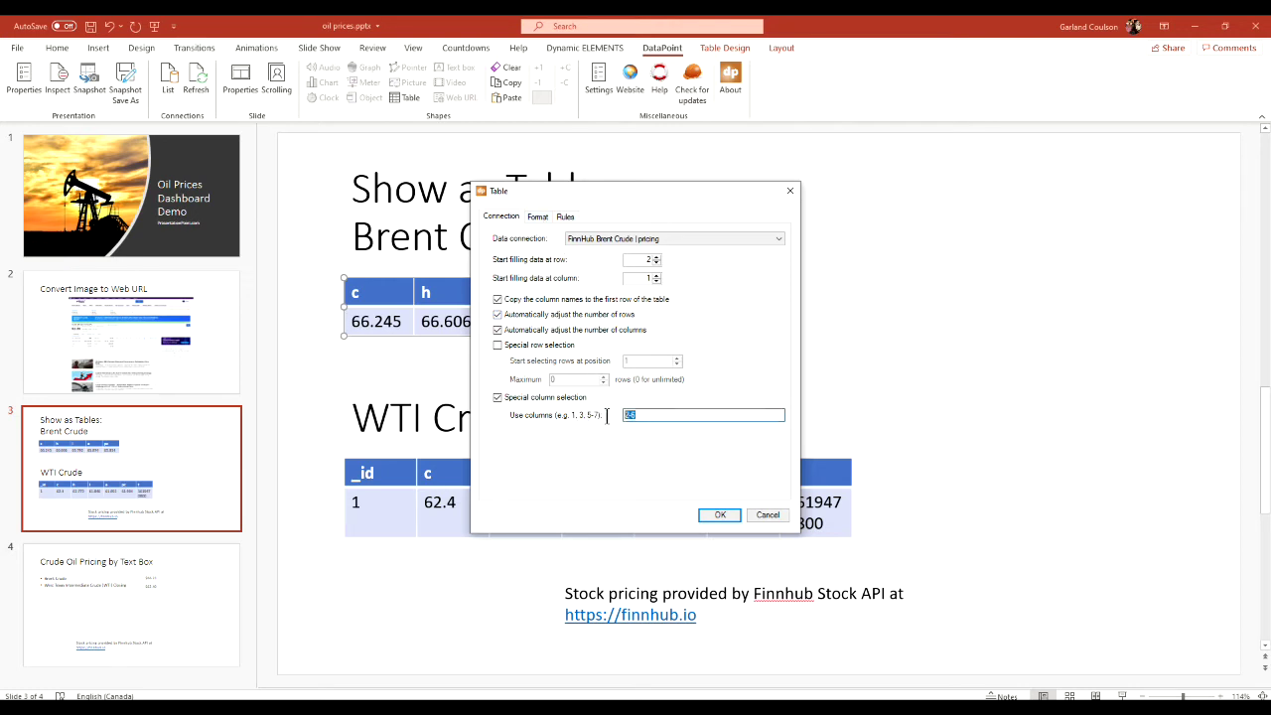
click(735, 517)
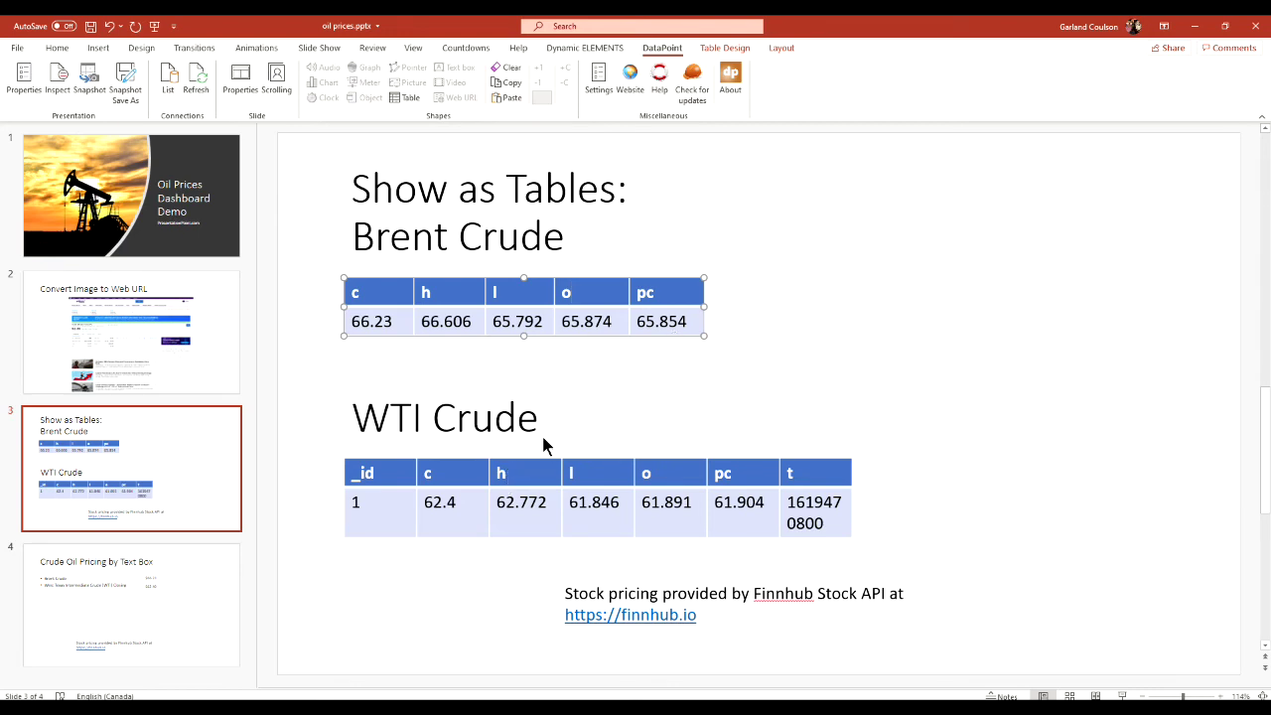
Step: Go to the Crude Oil Pricing by Text Box slide and highlight text in its bulleted list of crude types
click(195, 631)
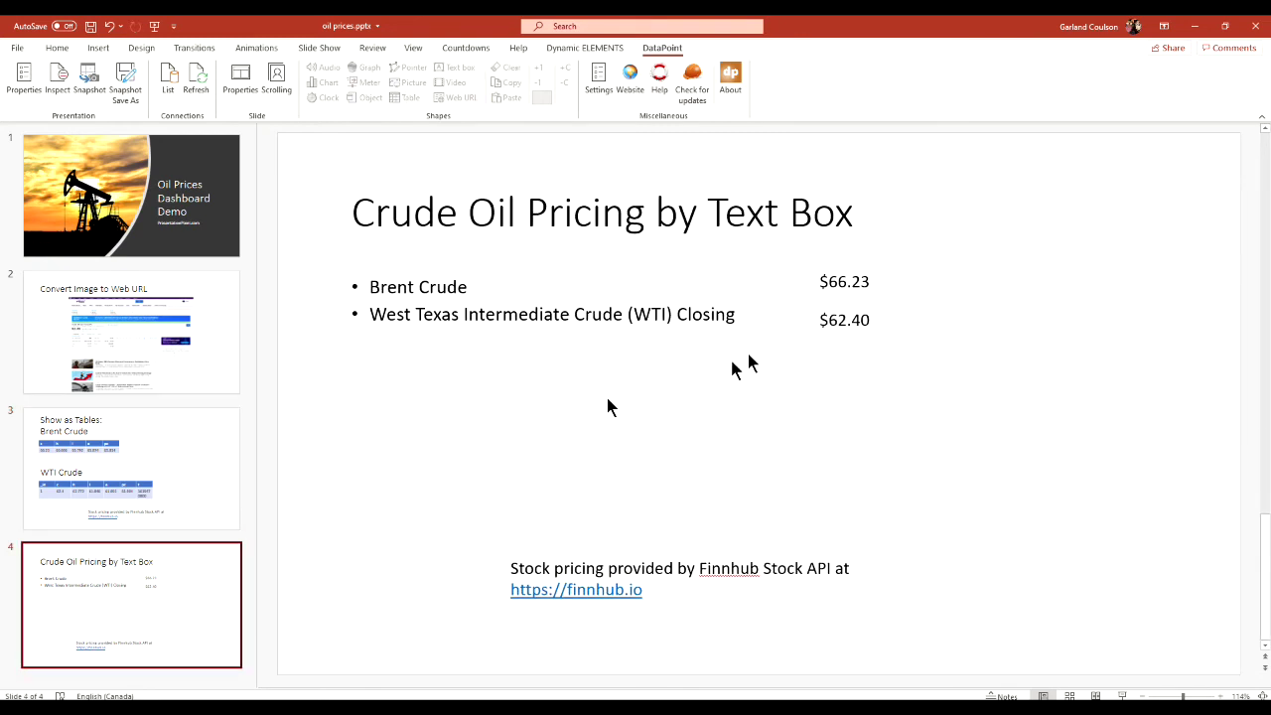
click(395, 287)
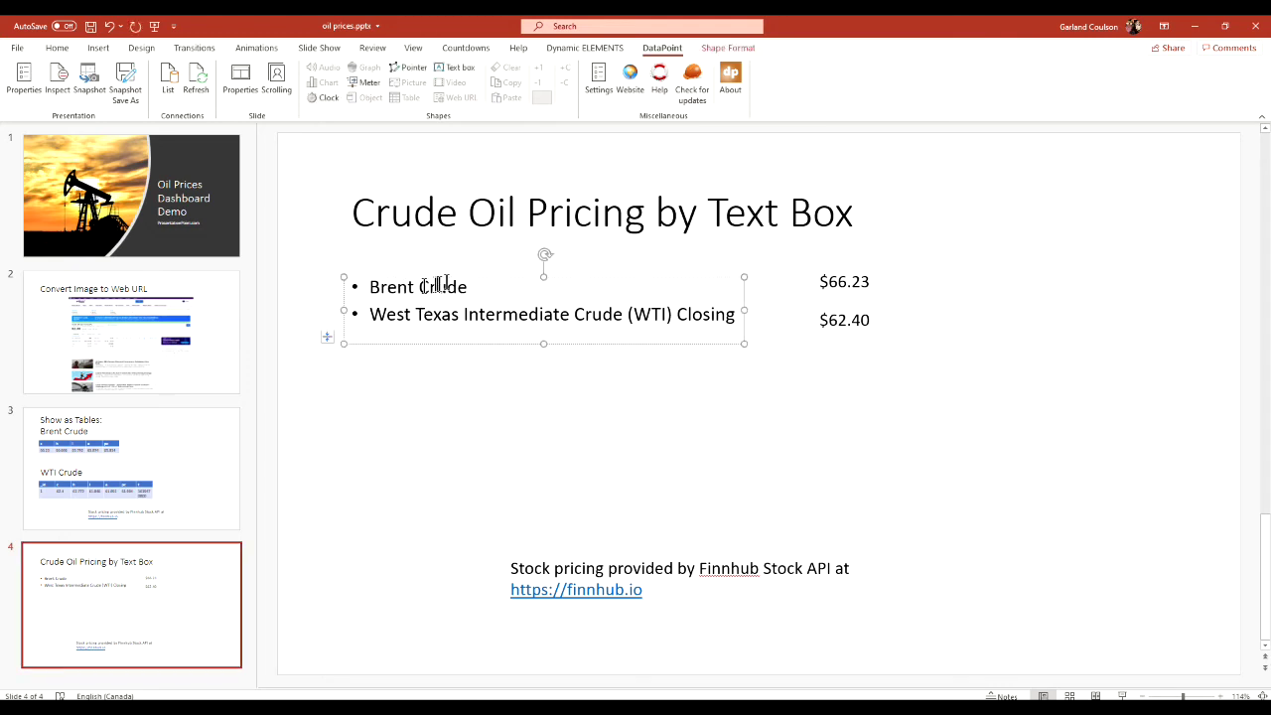
key(Escape)
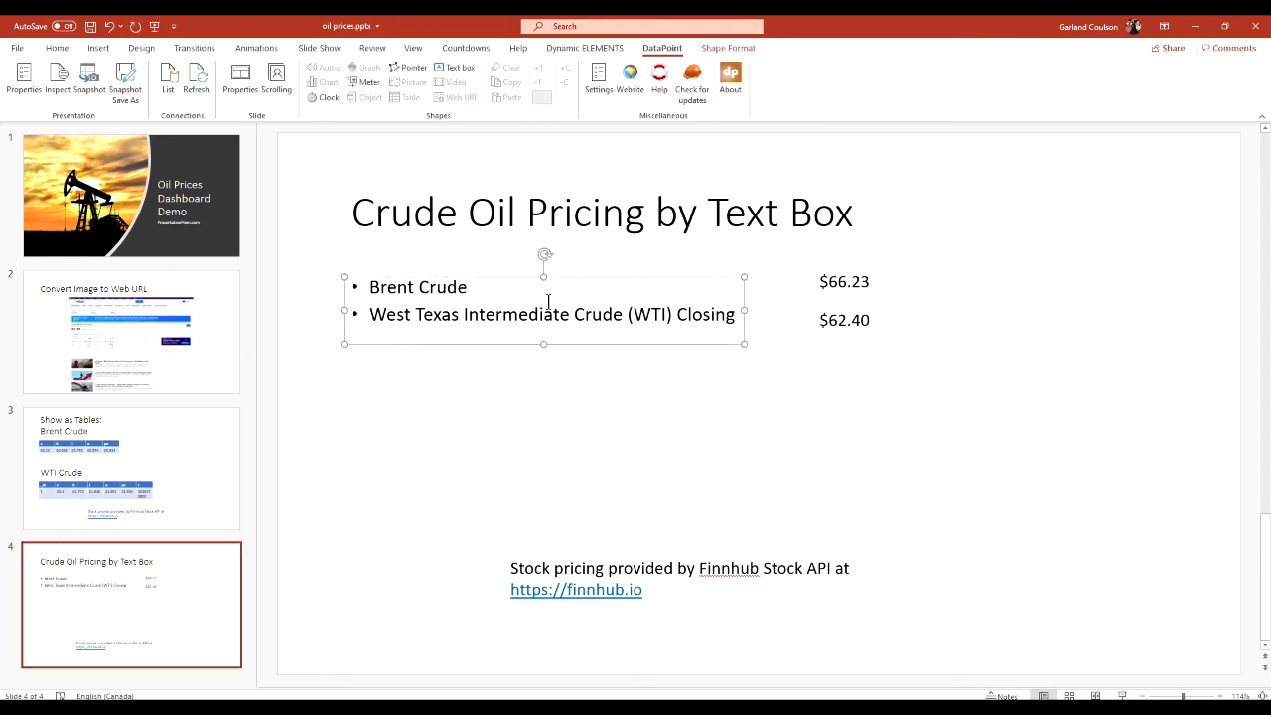
click(487, 287)
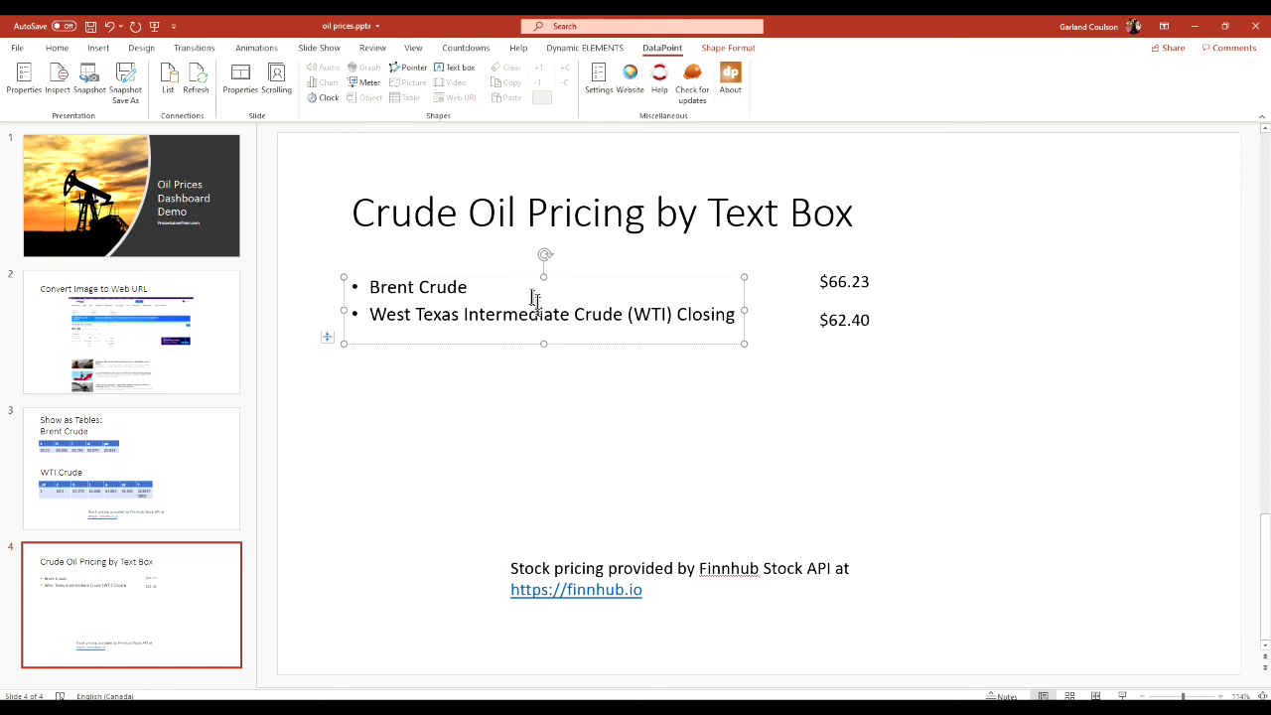
drag(533, 294, 525, 310)
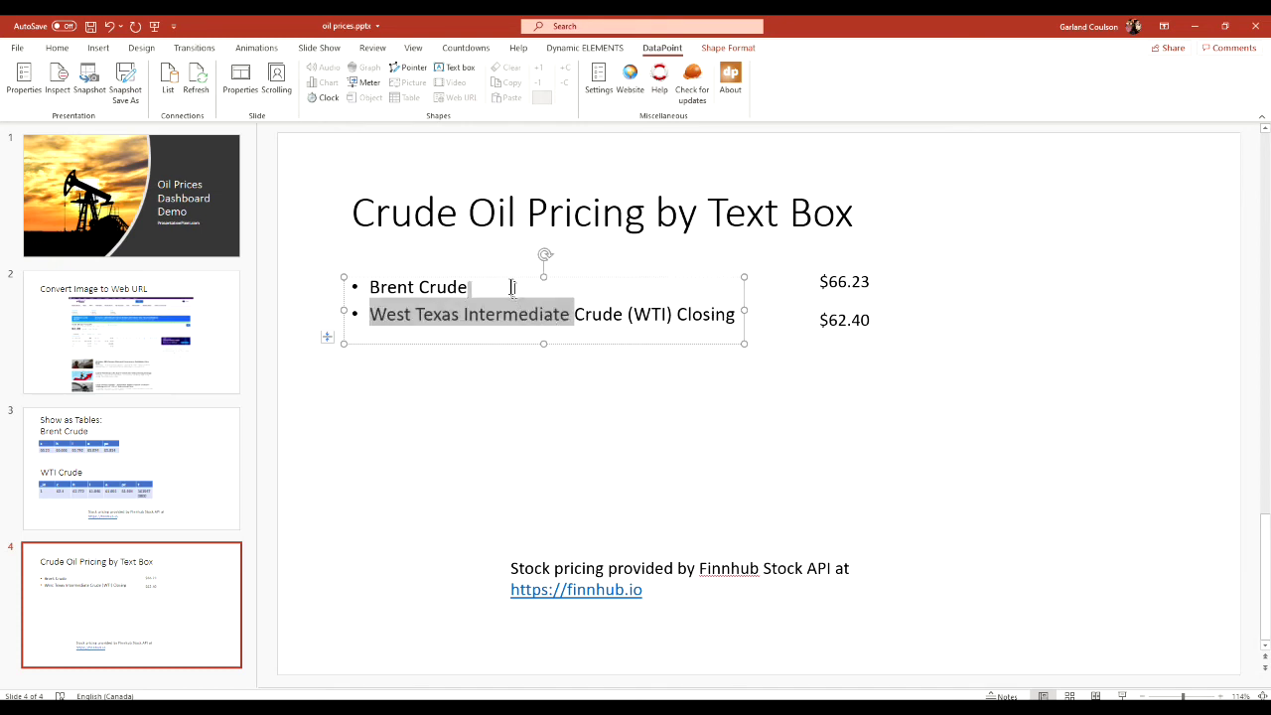
Step: Add the word "Closing" to the end of the Brent Crude bullet
click(511, 287)
text(clo)
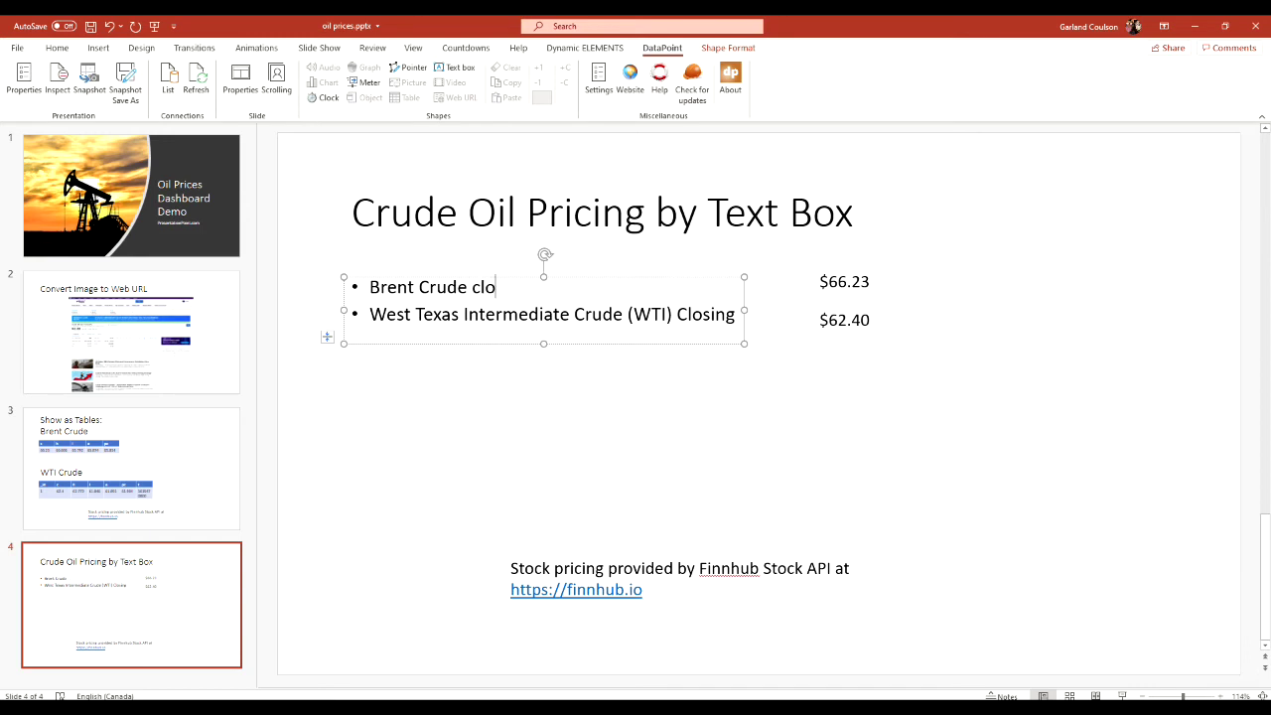
key(BackSpace)
key(BackSpace)
key(BackSpace)
text(Closing)
click(705, 417)
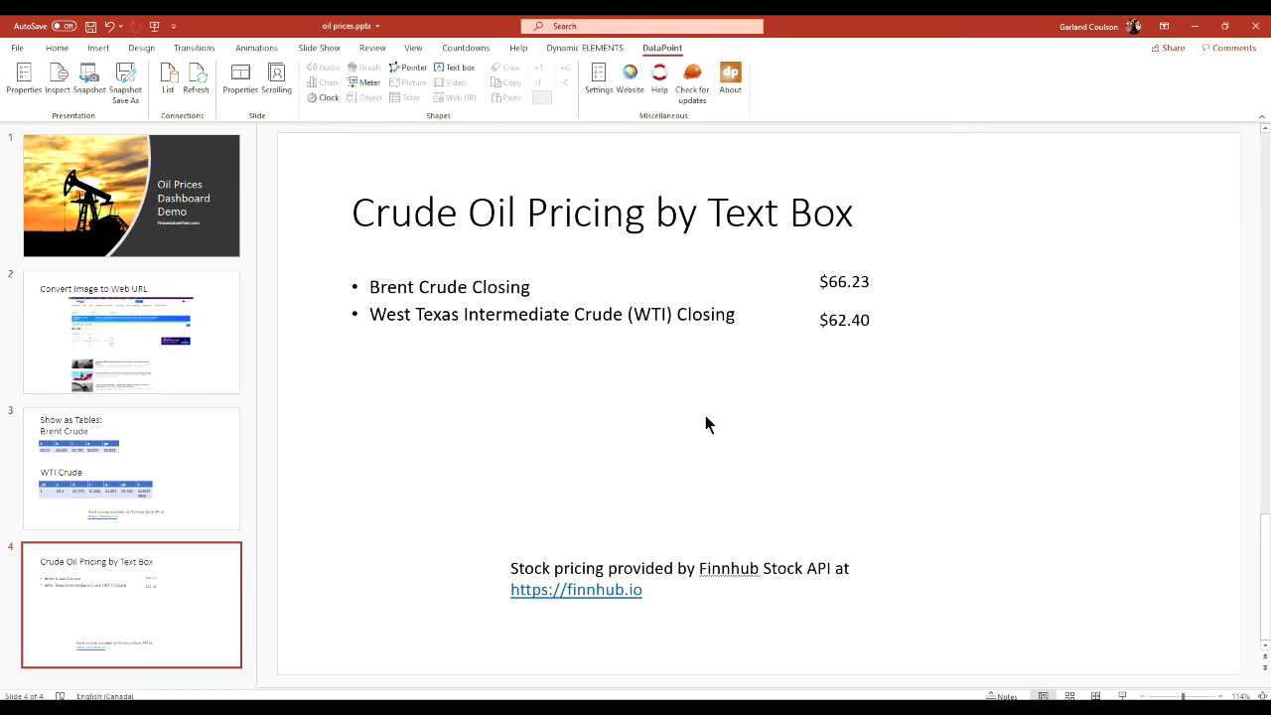
Step: Review the Brent Crude price text box's DataPoint connection settings, including its data connection, column and row, and accept them
click(842, 281)
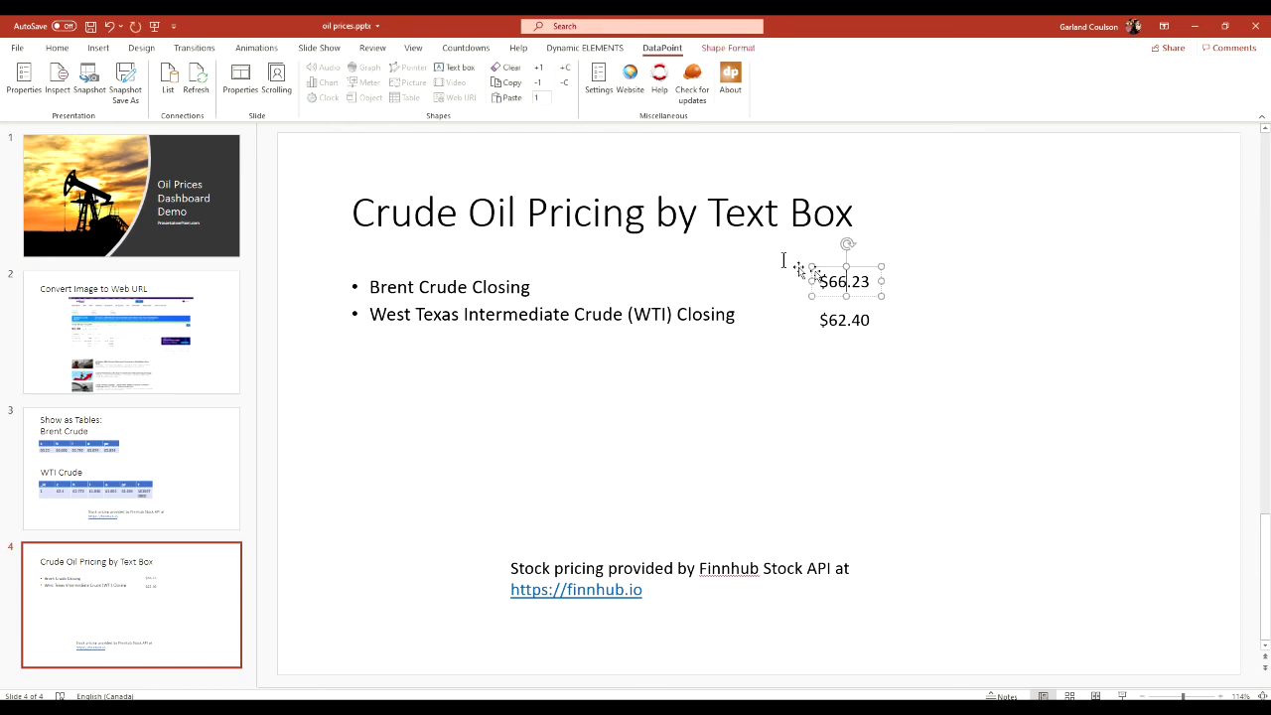
click(458, 72)
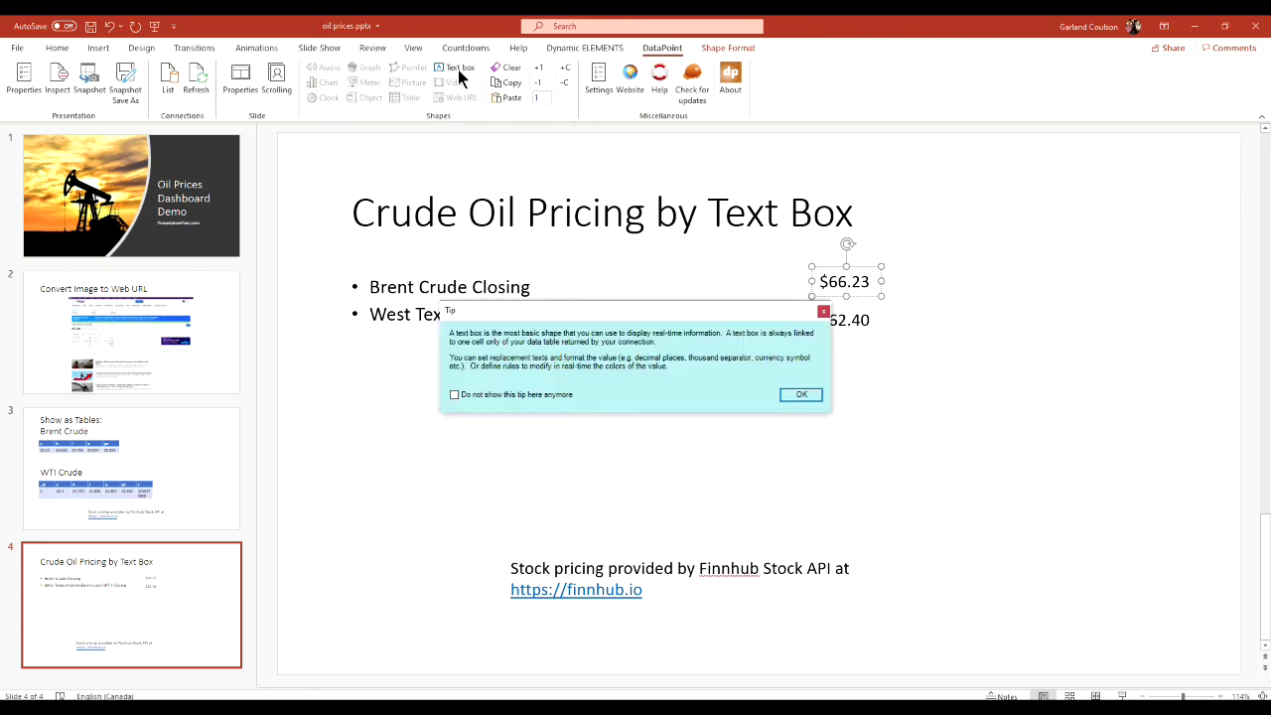
click(801, 396)
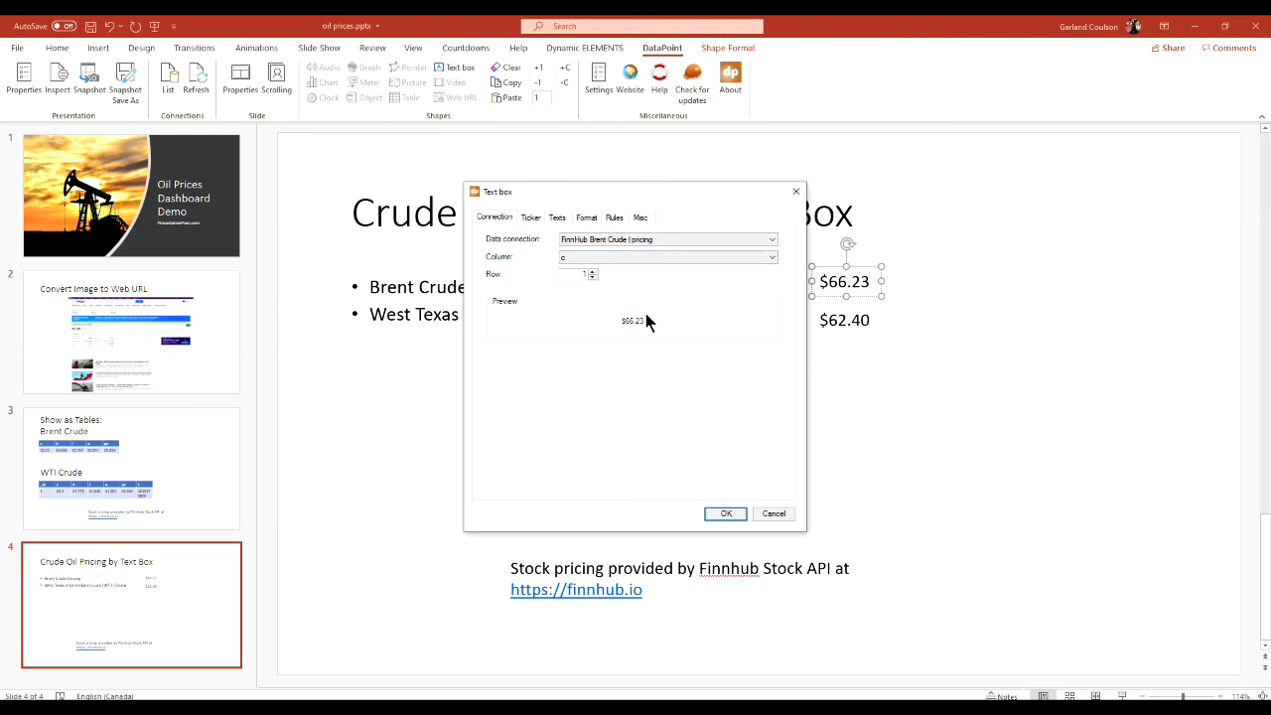
click(727, 515)
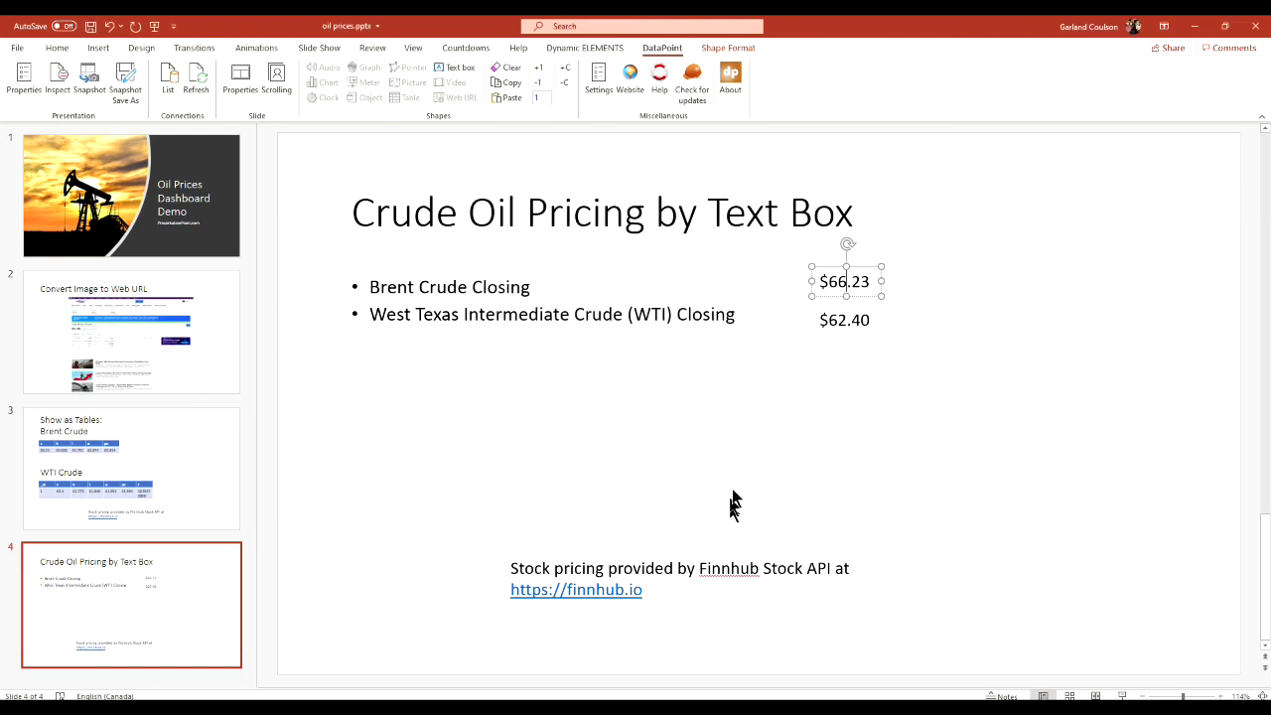
Step: Review the West Texas Intermediate price text box's DataPoint connection, column and row, and accept the settings
click(837, 320)
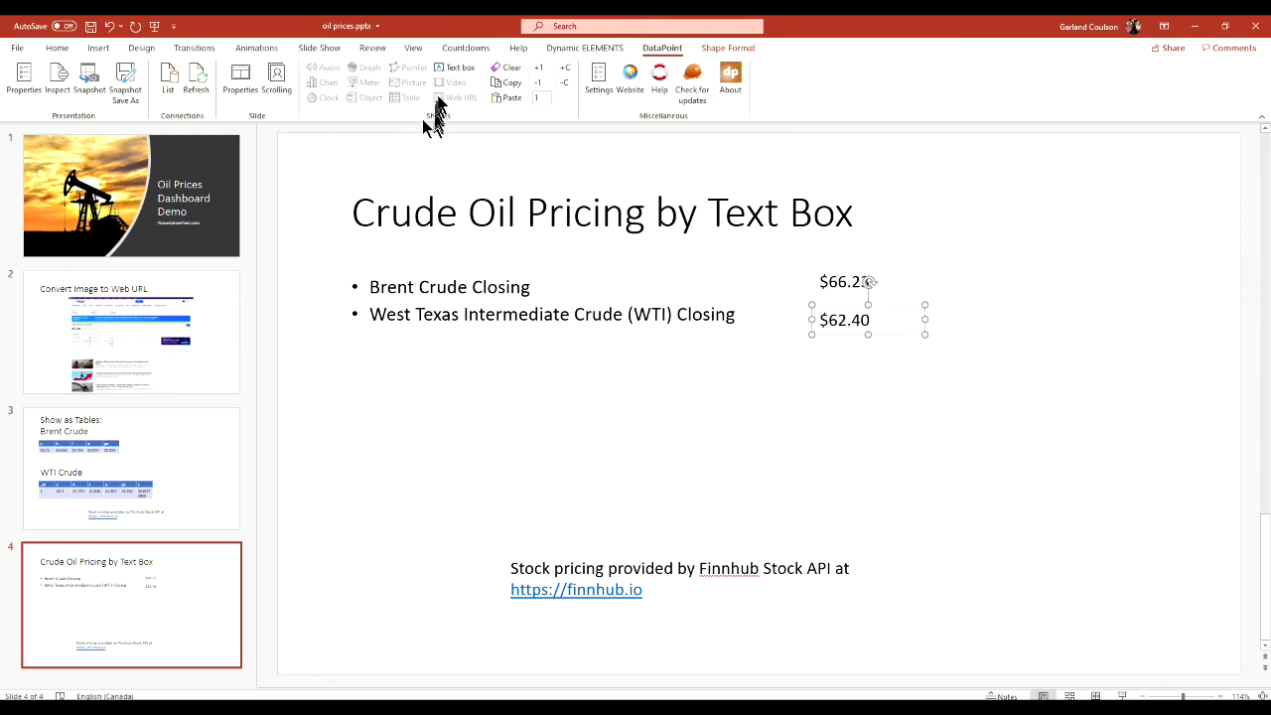
click(455, 68)
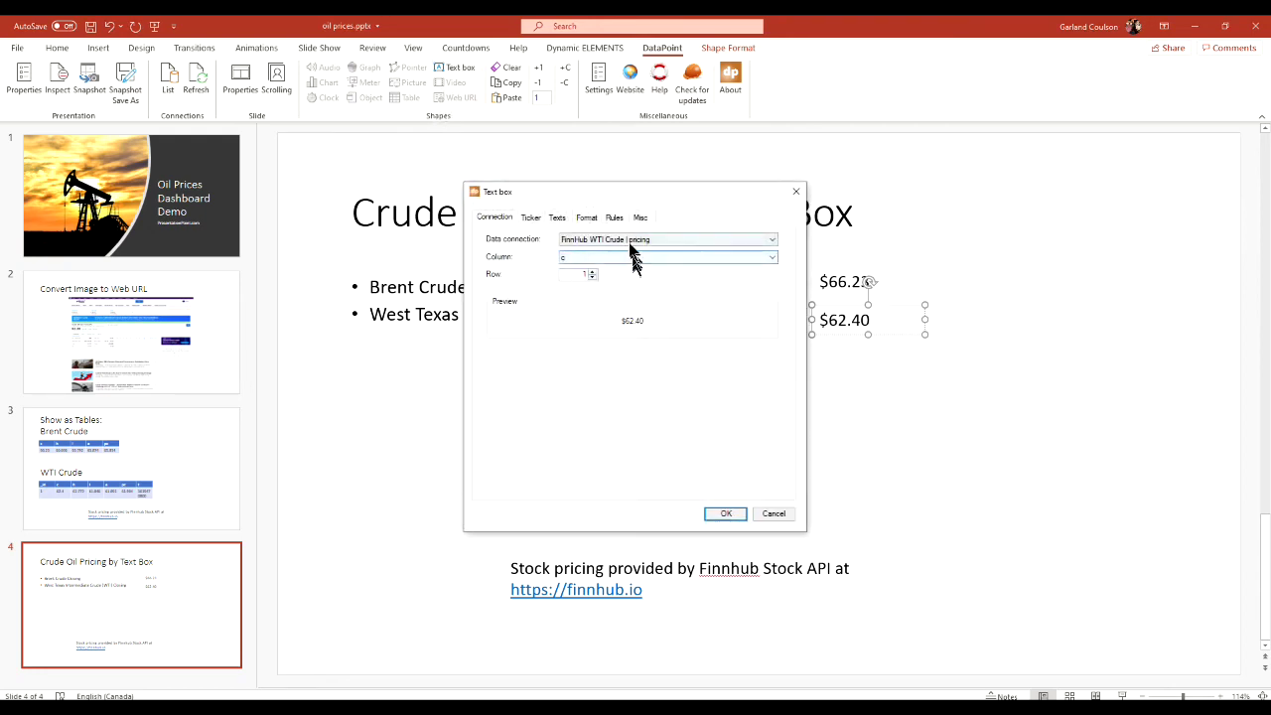
click(726, 514)
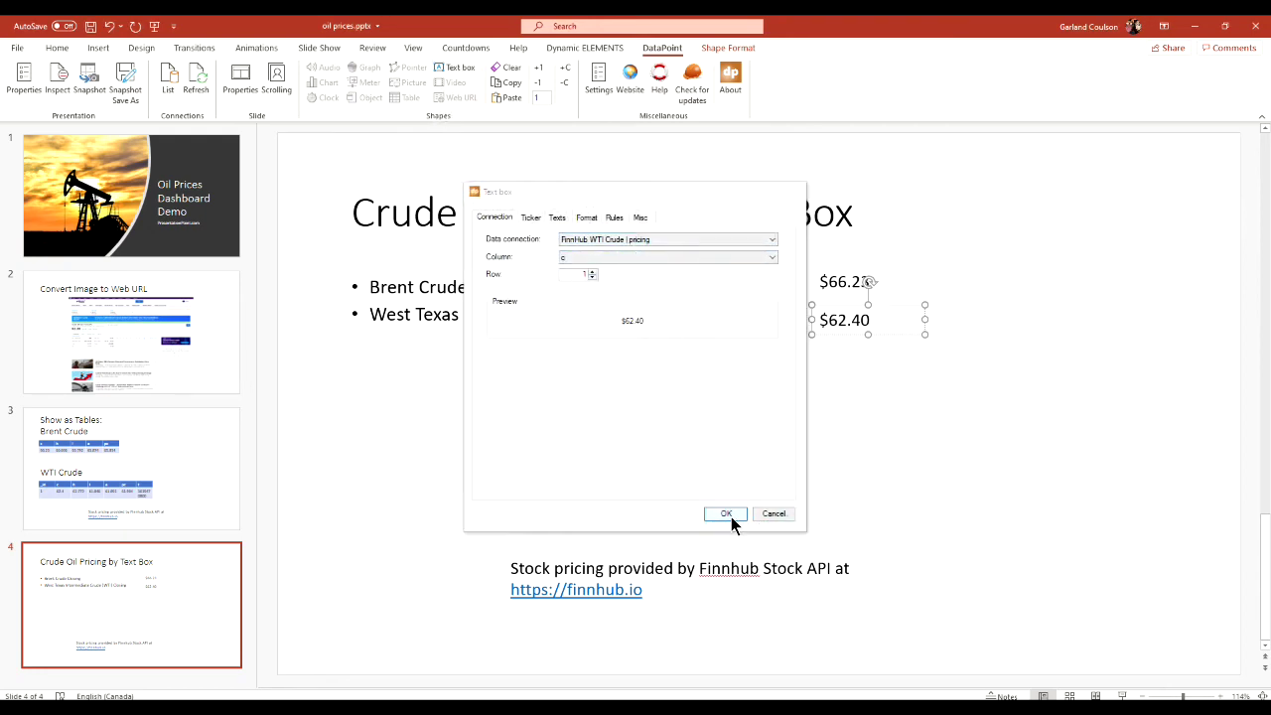
click(817, 400)
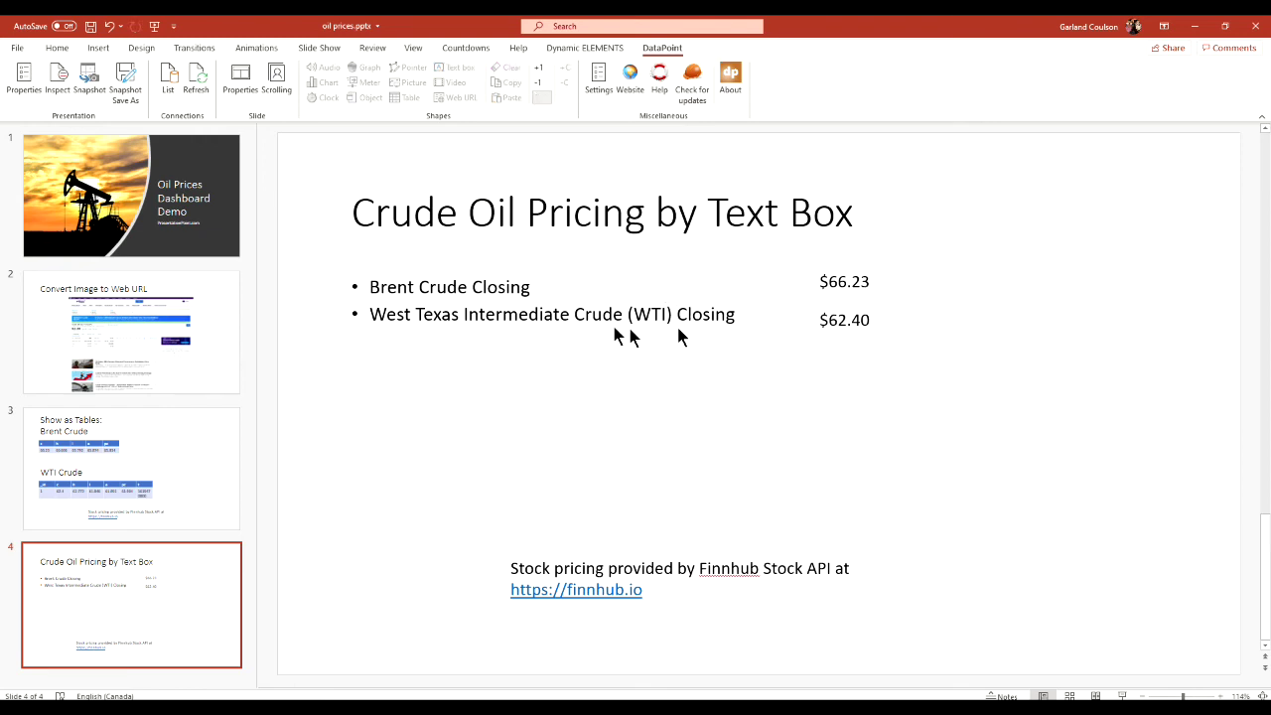
Step: Move the Brent and WTI price text boxes closer to the bulleted list, lining each up with its bullet
click(839, 315)
drag(849, 304, 849, 300)
click(822, 369)
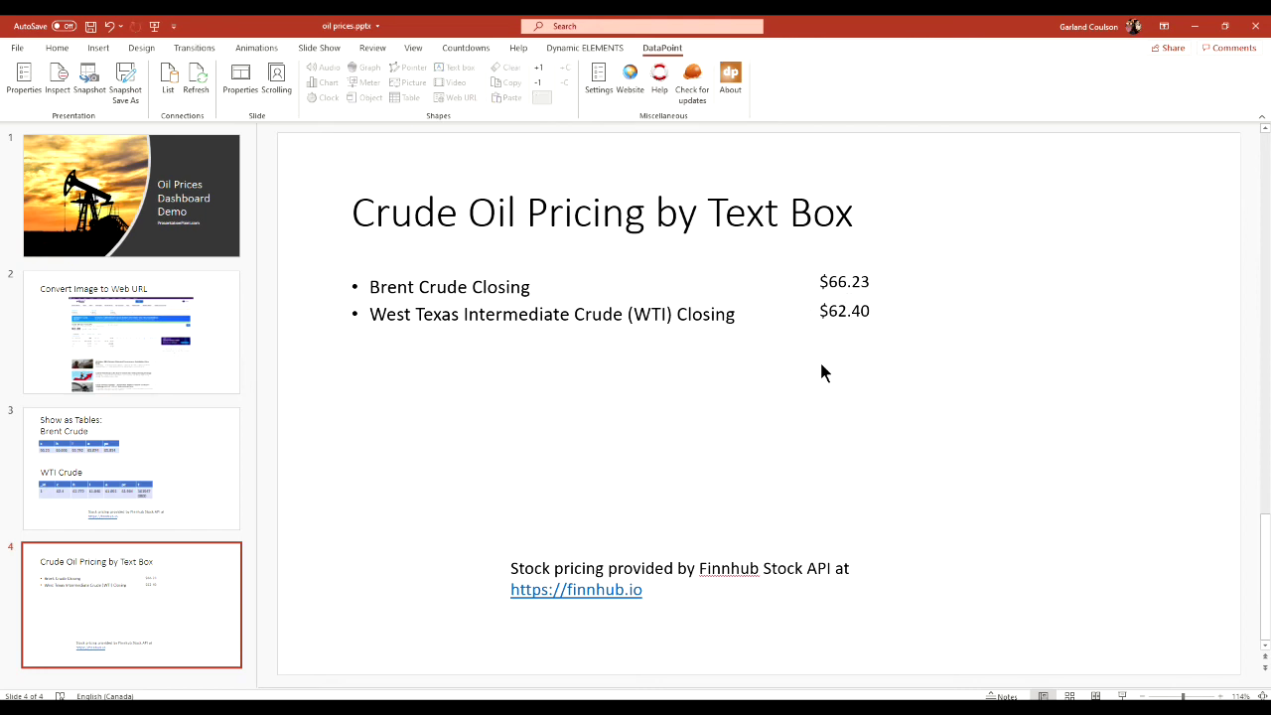
click(836, 311)
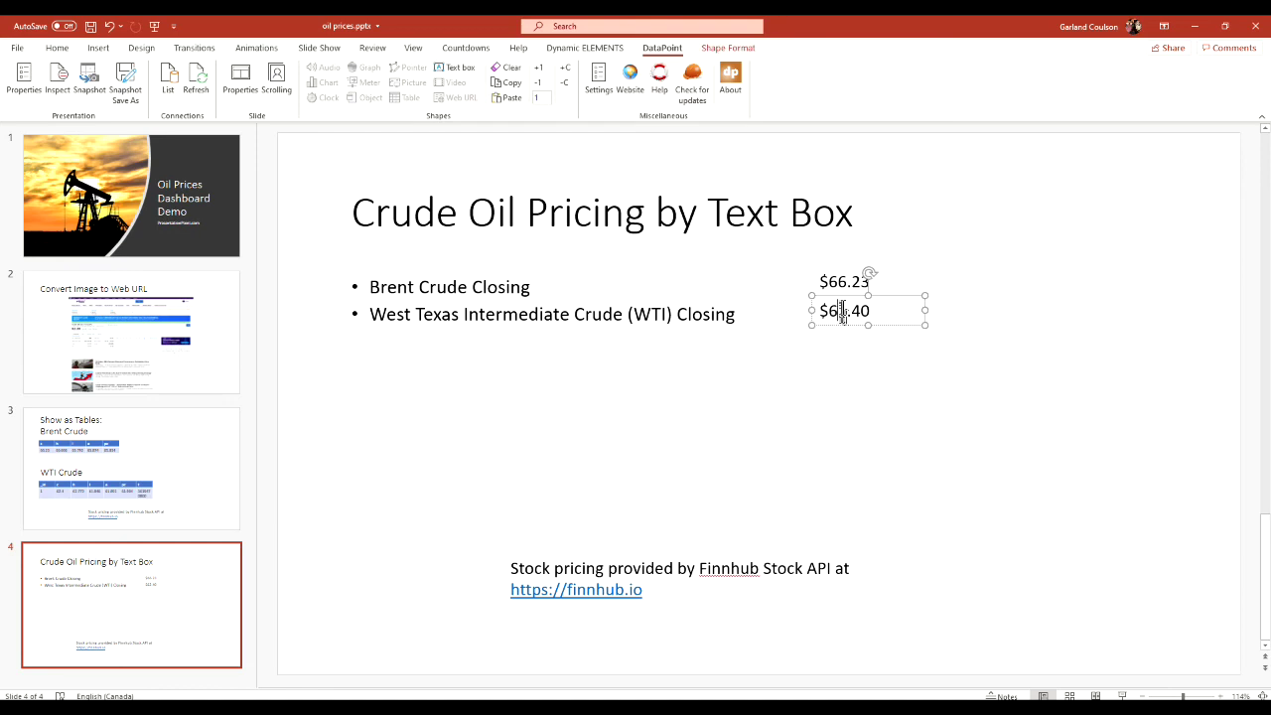
drag(845, 296, 812, 270)
key(Escape)
click(834, 282)
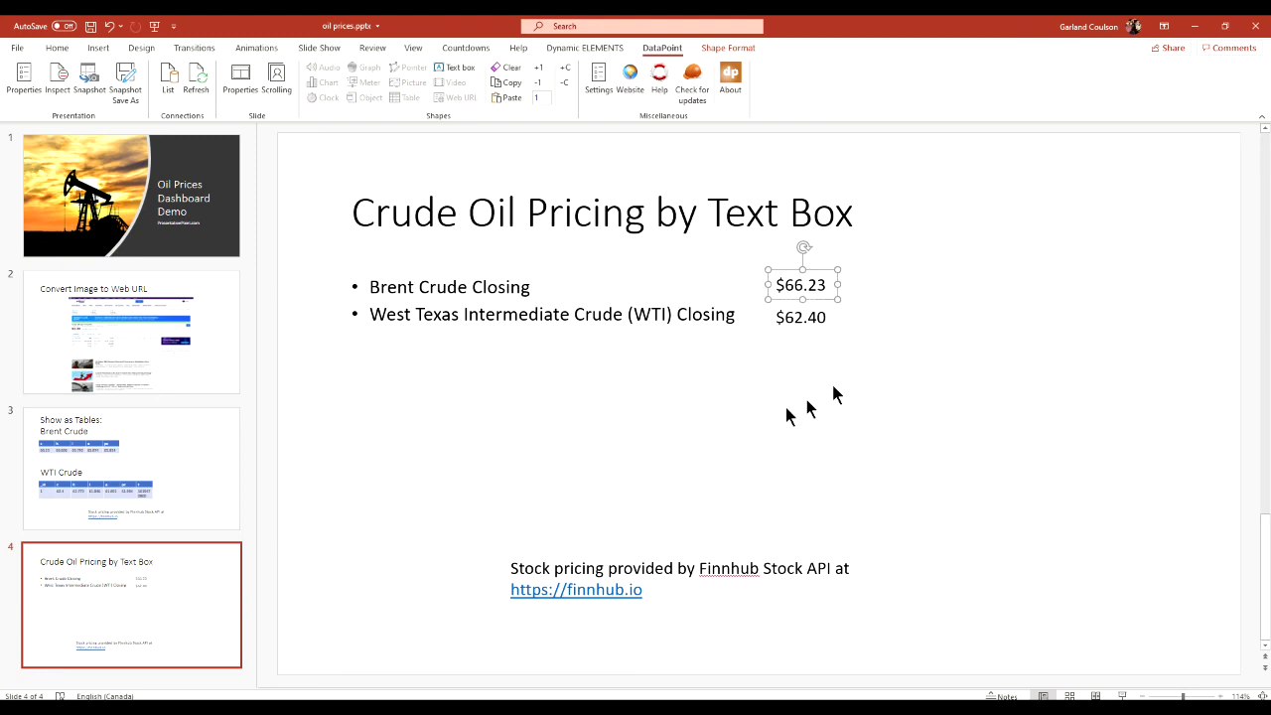
click(755, 415)
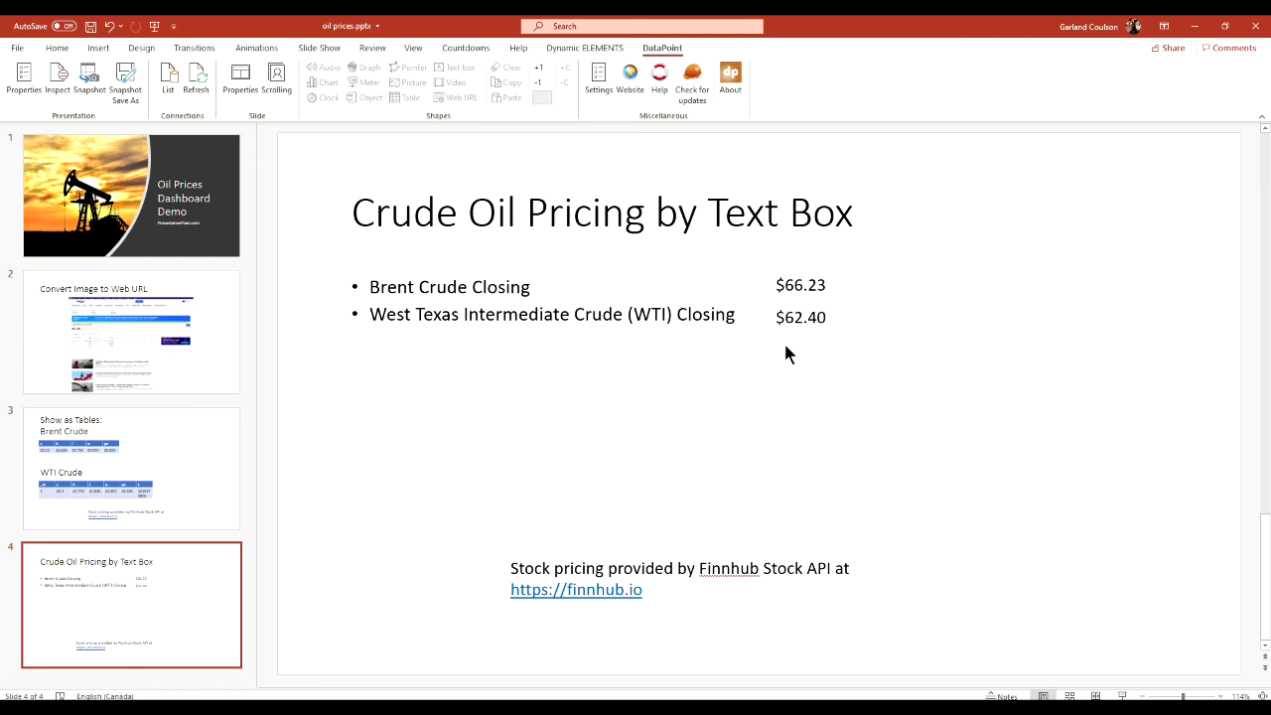
click(641, 568)
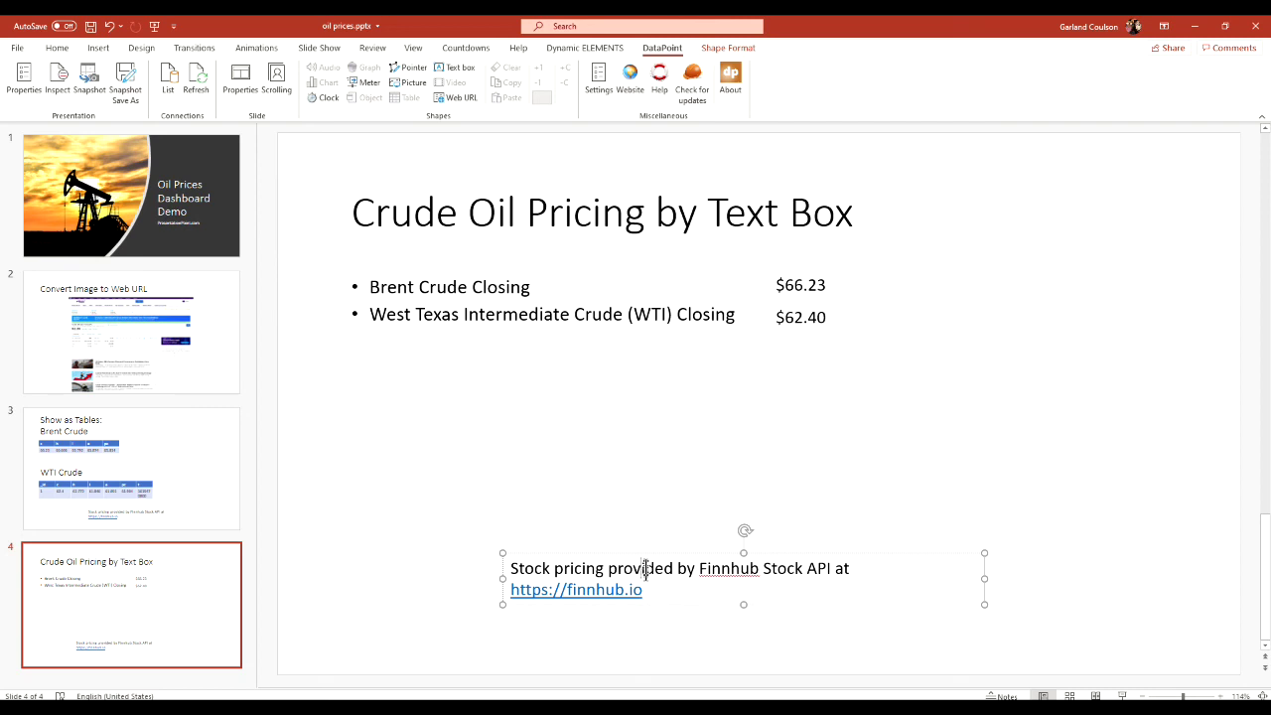
click(647, 494)
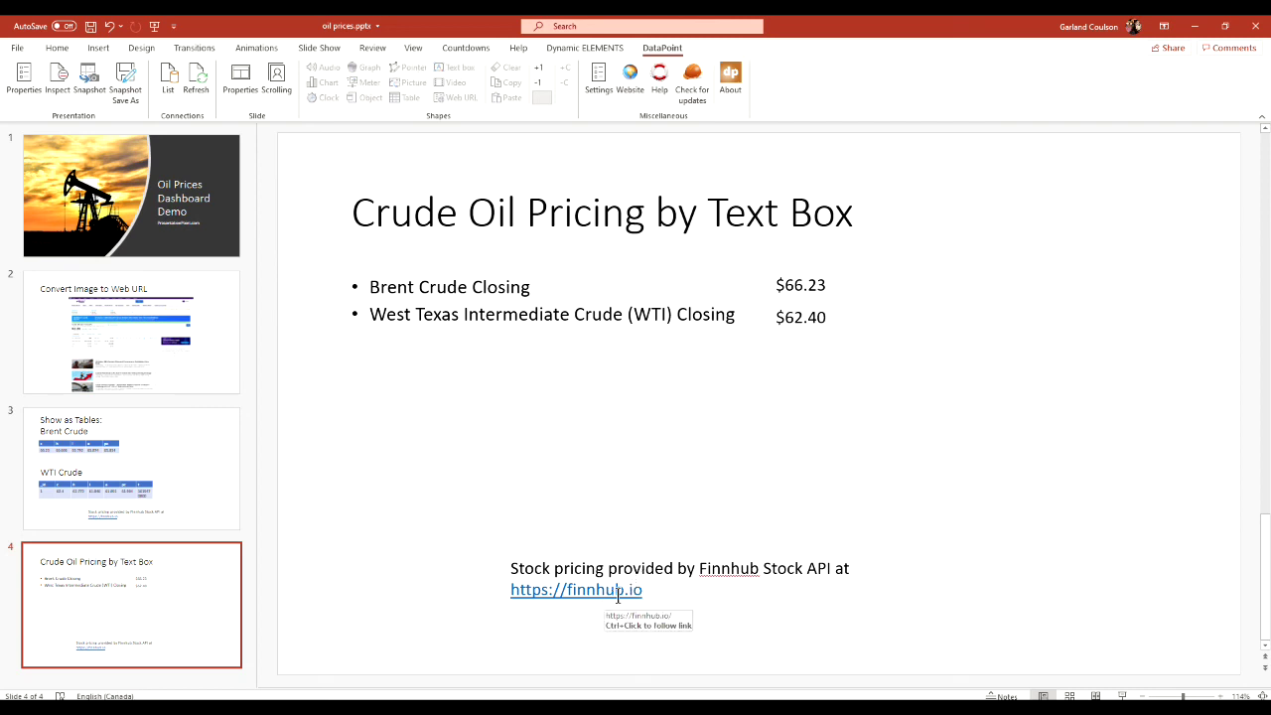